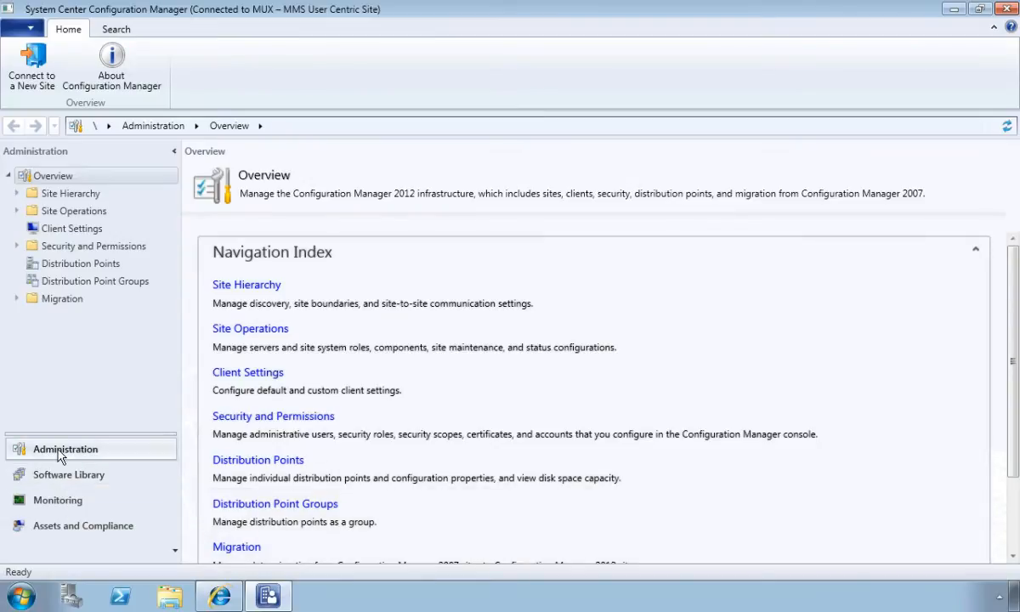
# - Open the Applications list under Application Management in the Software Library workspace
pyautogui.click(47, 479)
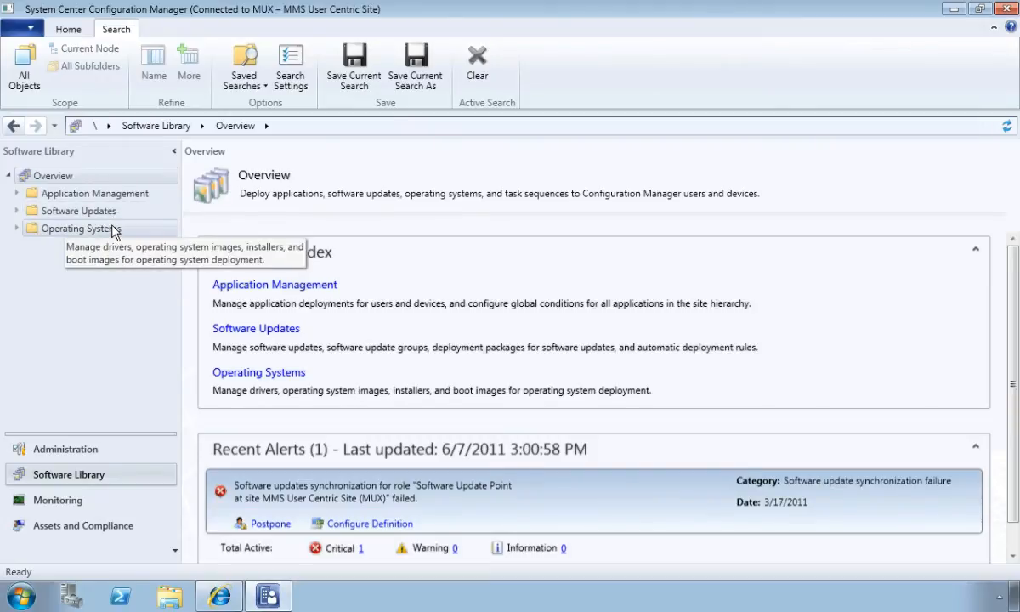
pyautogui.click(52, 195)
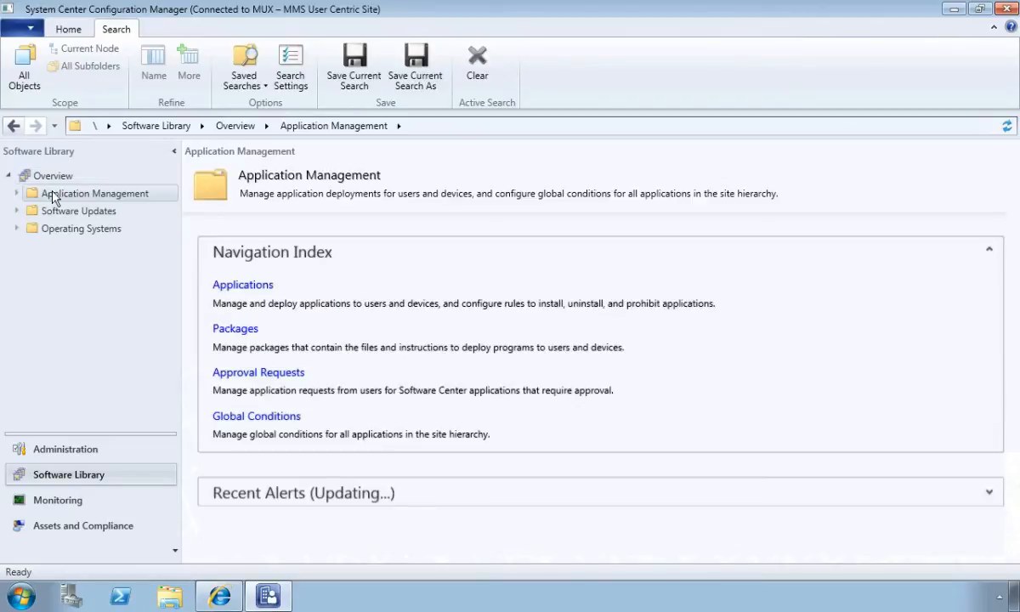
pyautogui.click(16, 193)
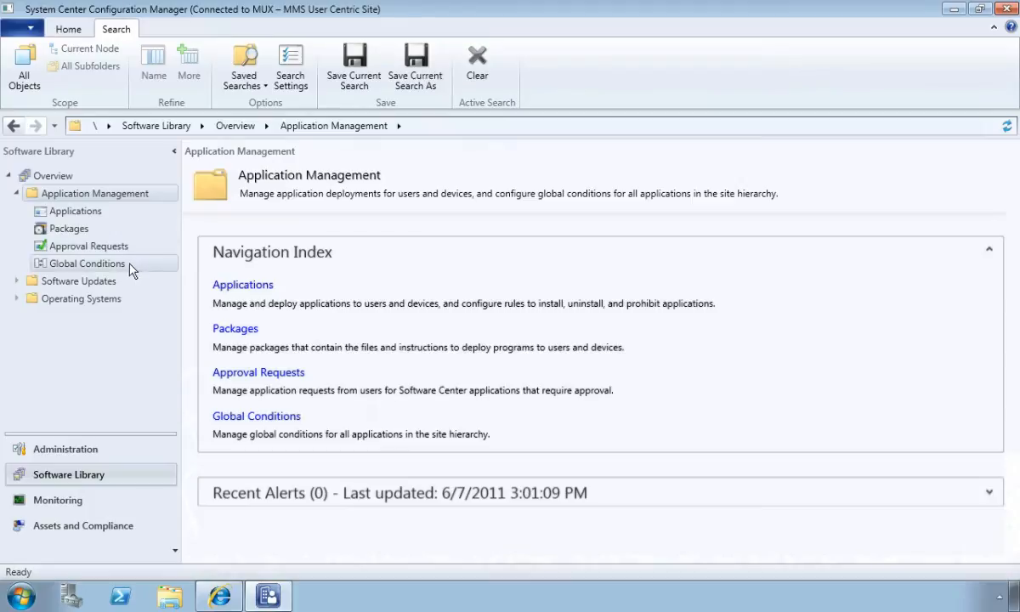
pyautogui.click(84, 214)
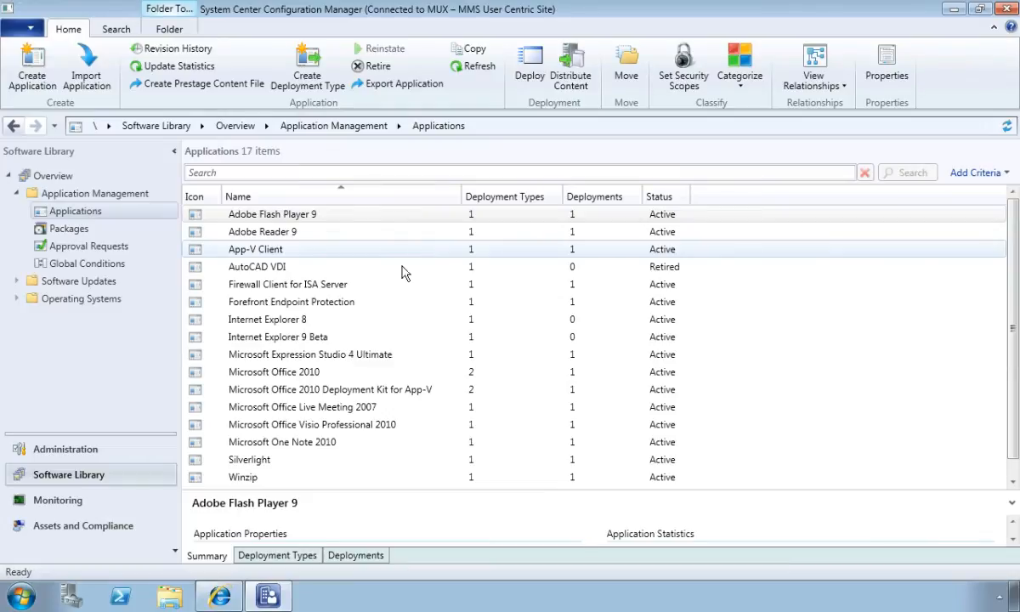
# - Open the properties of the Microsoft Office 2010 application
pyautogui.click(303, 374)
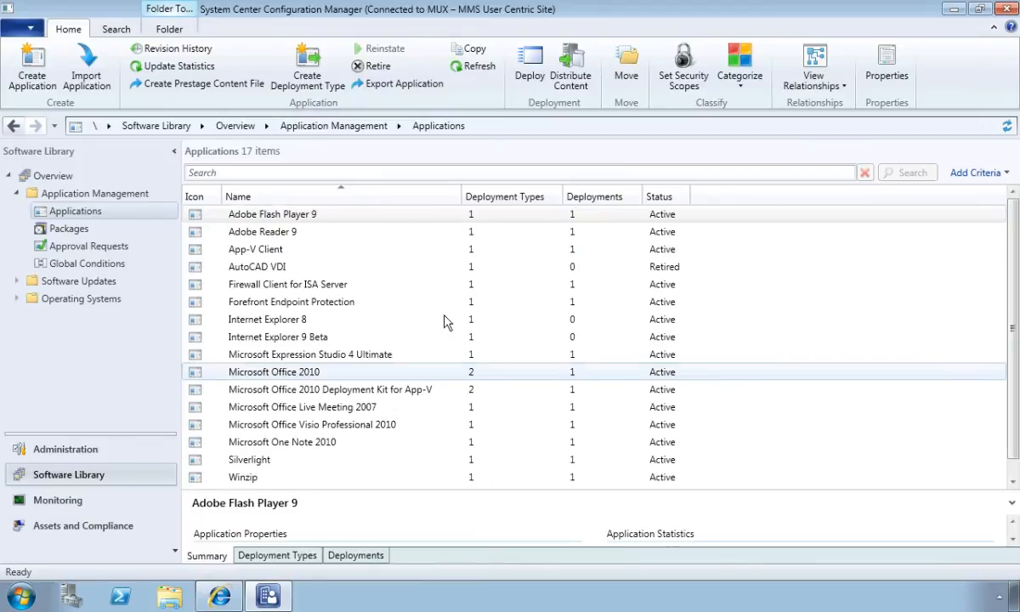
pyautogui.scroll(-1, 422, 327)
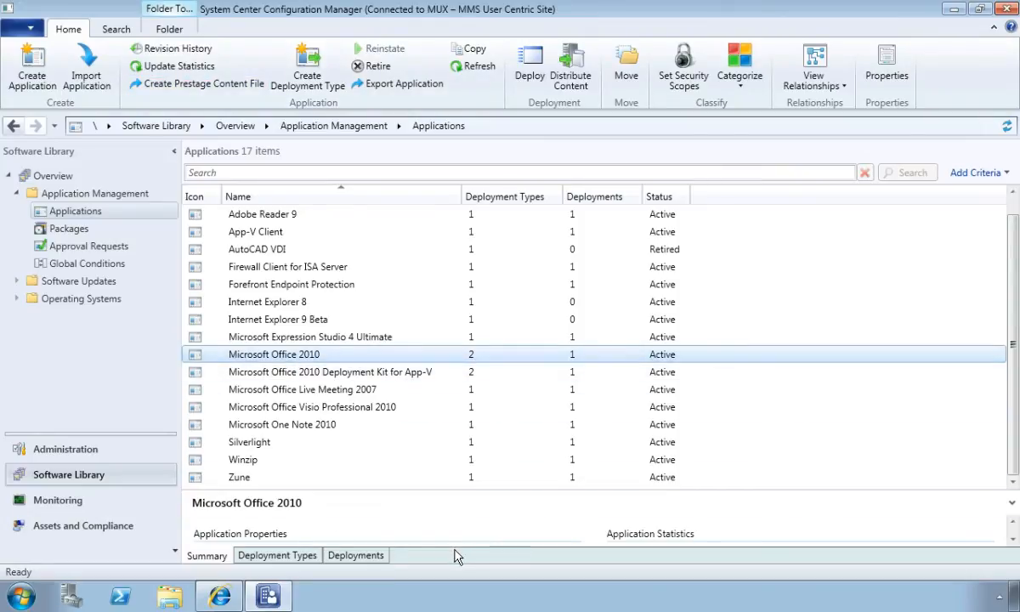
pyautogui.rightClick(267, 355)
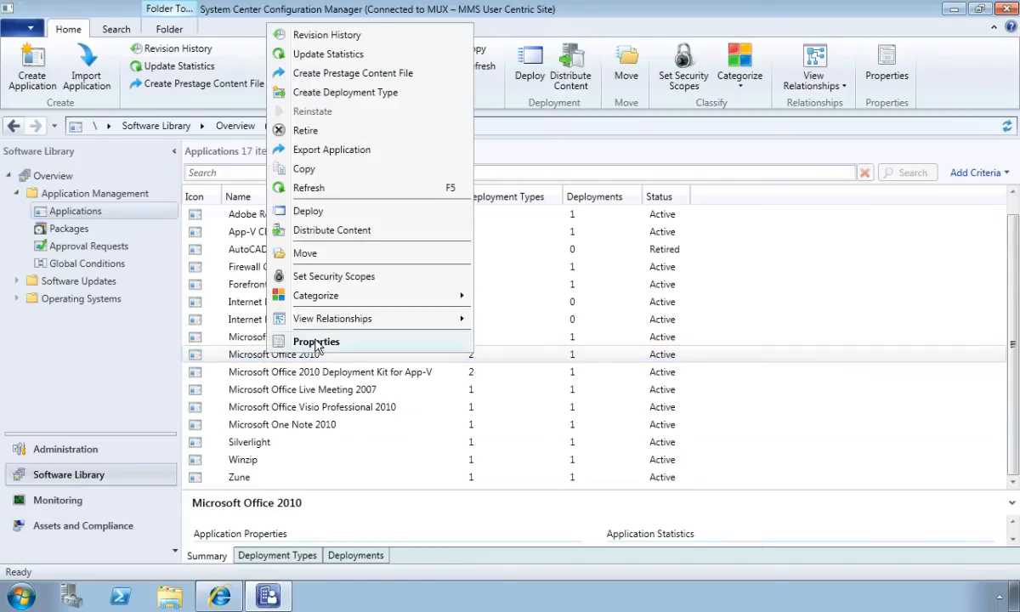
pyautogui.click(315, 343)
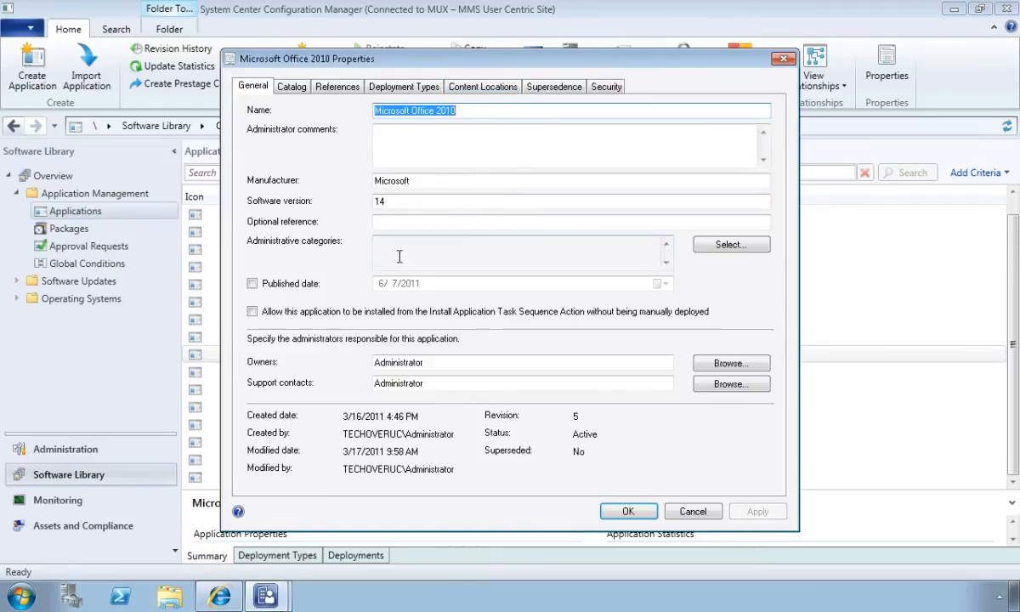
# - Review the application's catalog, references, deployment types, content locations and supersedence settings, then close the properties without changes
pyautogui.click(290, 87)
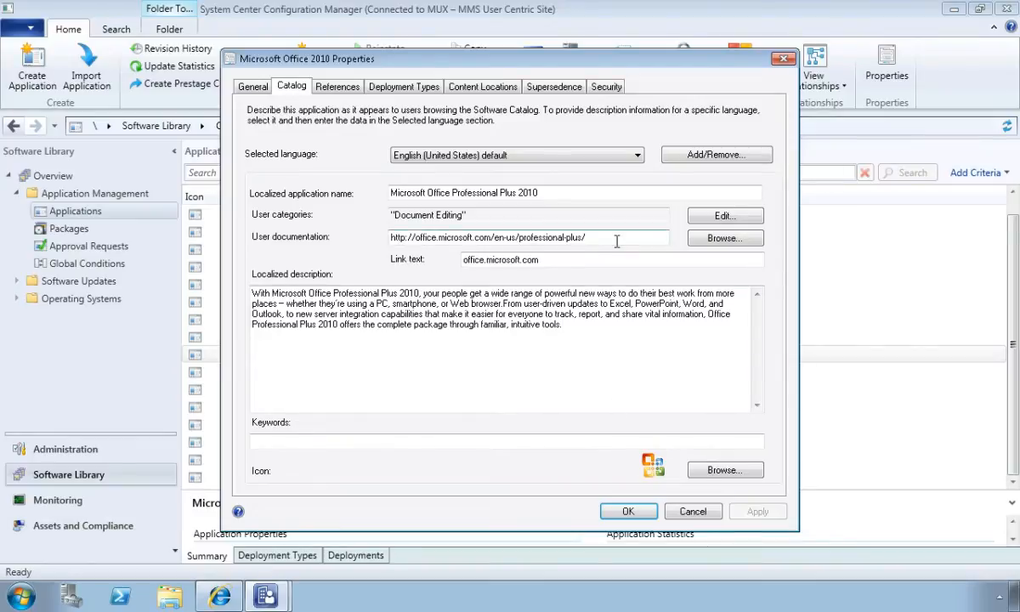
pyautogui.click(318, 86)
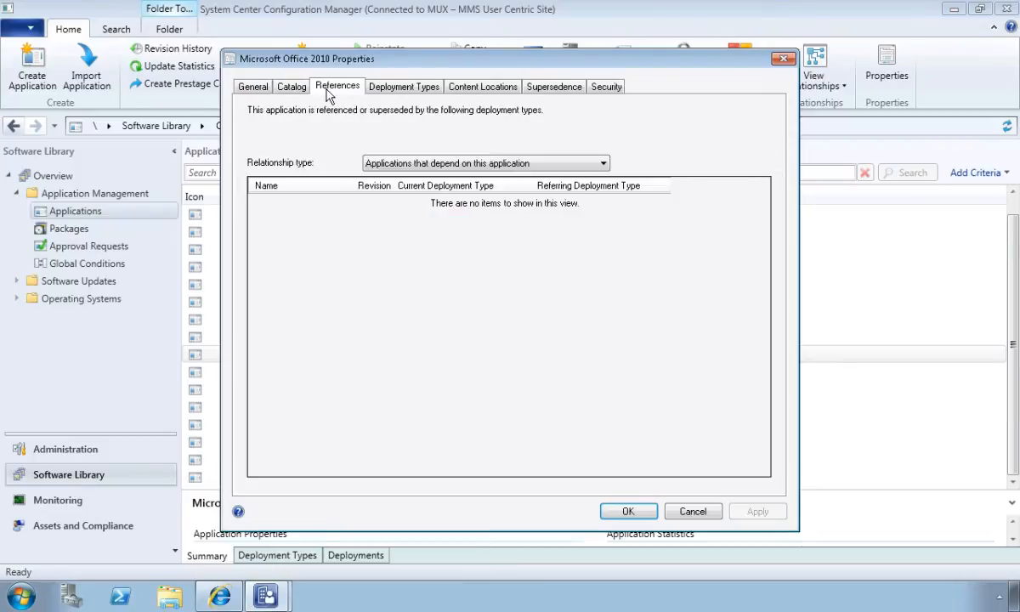
pyautogui.click(385, 88)
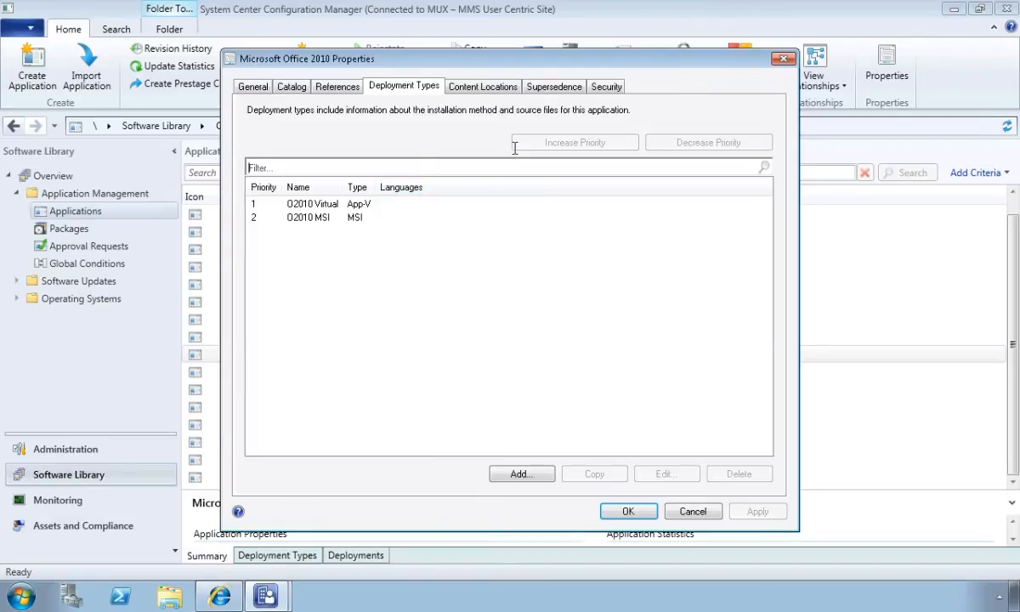
pyautogui.click(450, 87)
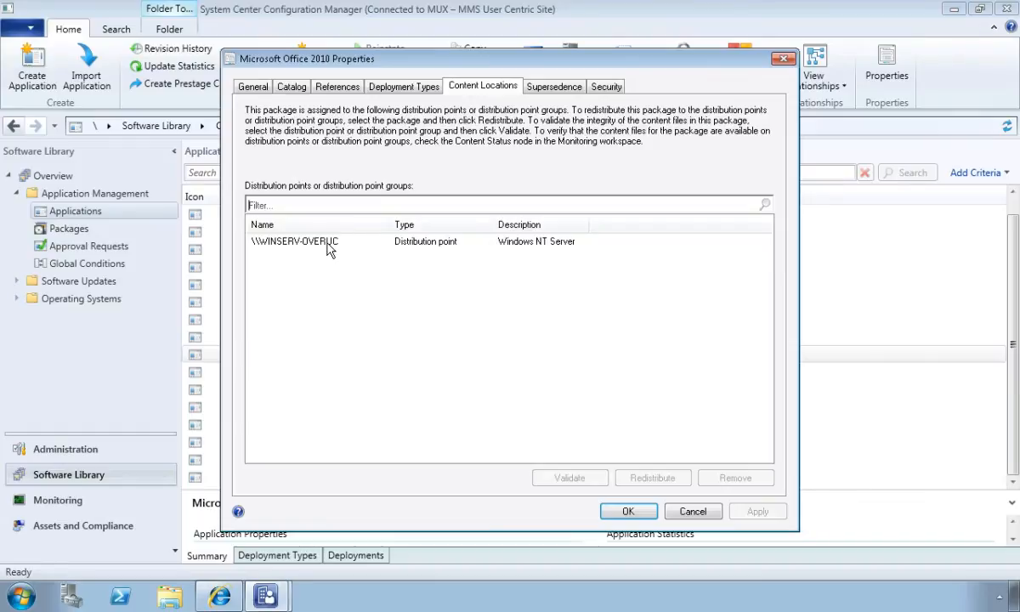
pyautogui.click(536, 86)
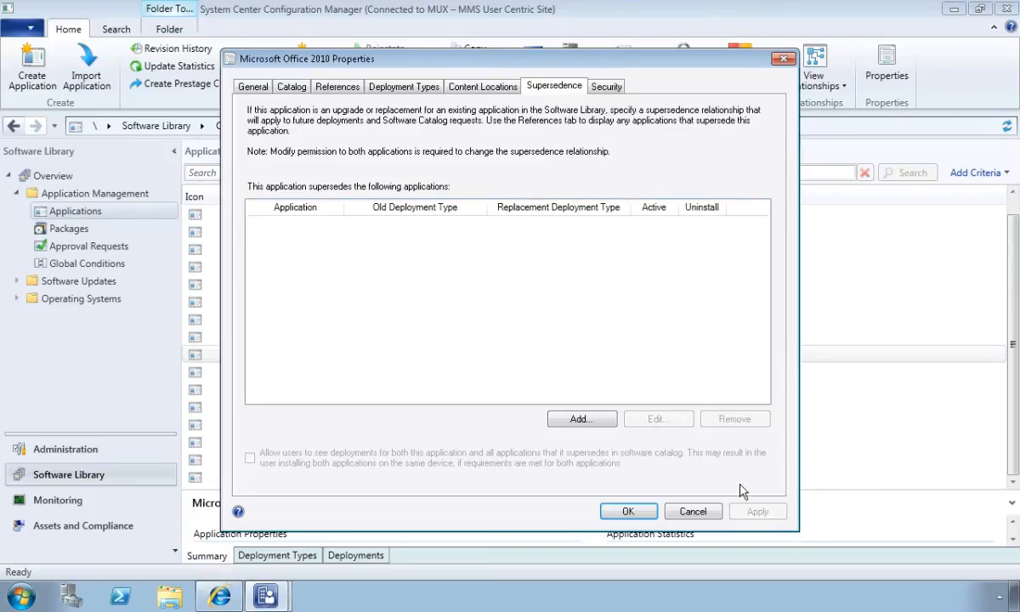
pyautogui.click(693, 510)
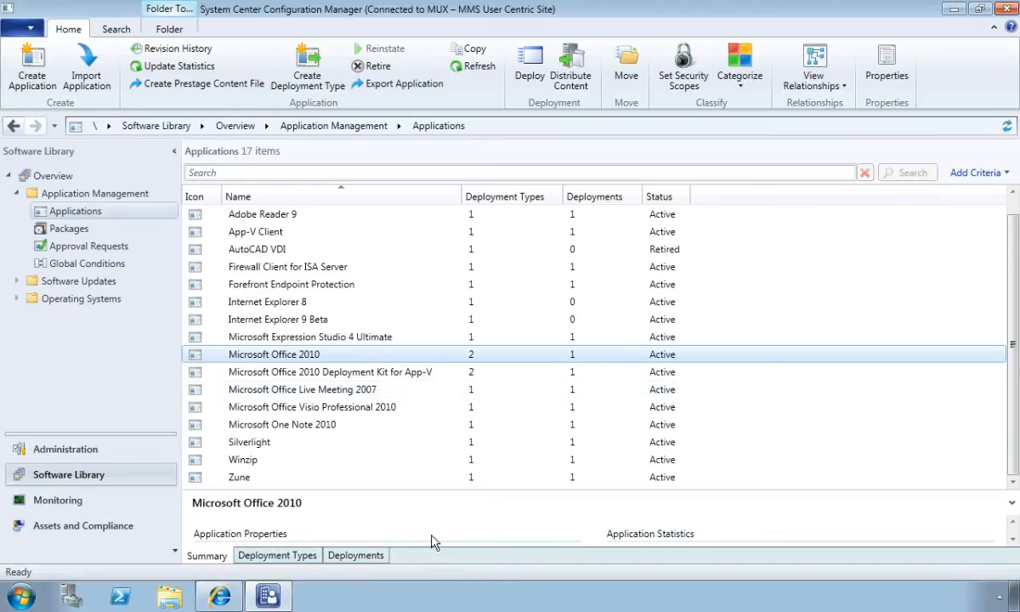
# - Enlarge the details area for Microsoft Office 2010, show its deployment types and open the properties of O2010 MSI
pyautogui.moveTo(429, 491); pyautogui.dragTo(426, 415)
pyautogui.click(298, 555)
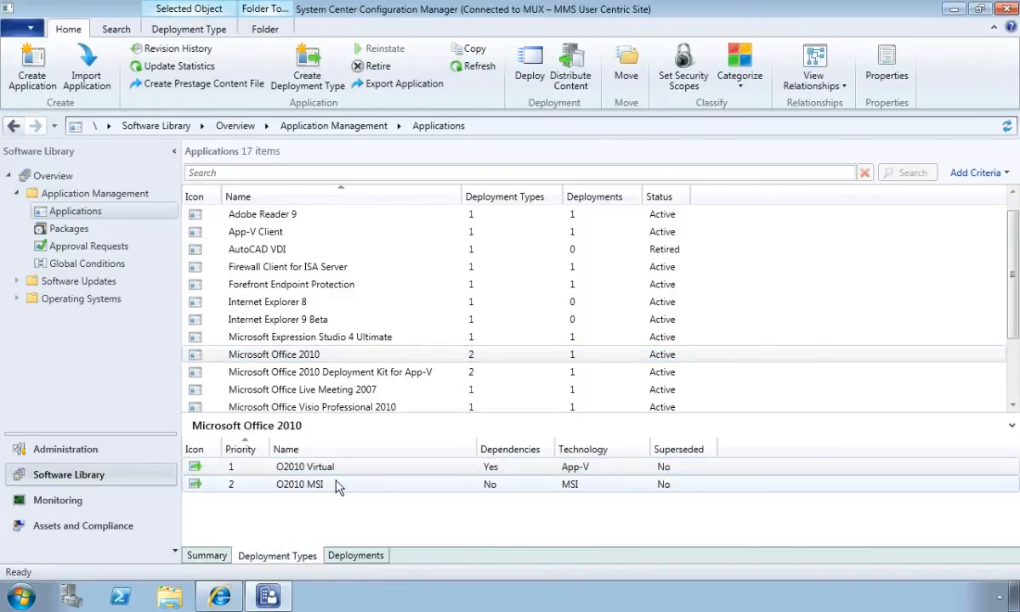
pyautogui.click(325, 487)
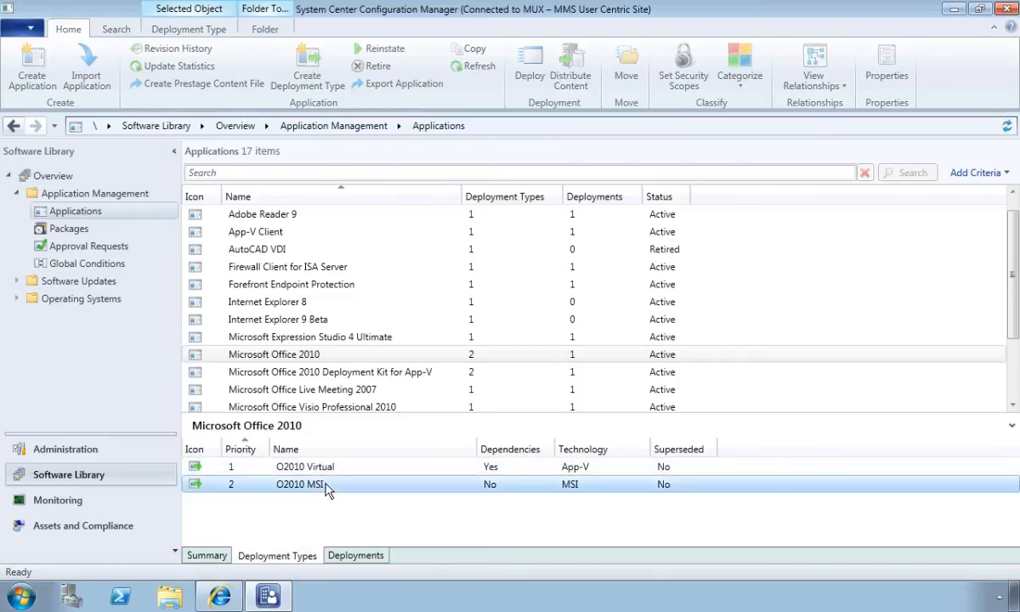
pyautogui.rightClick(327, 491)
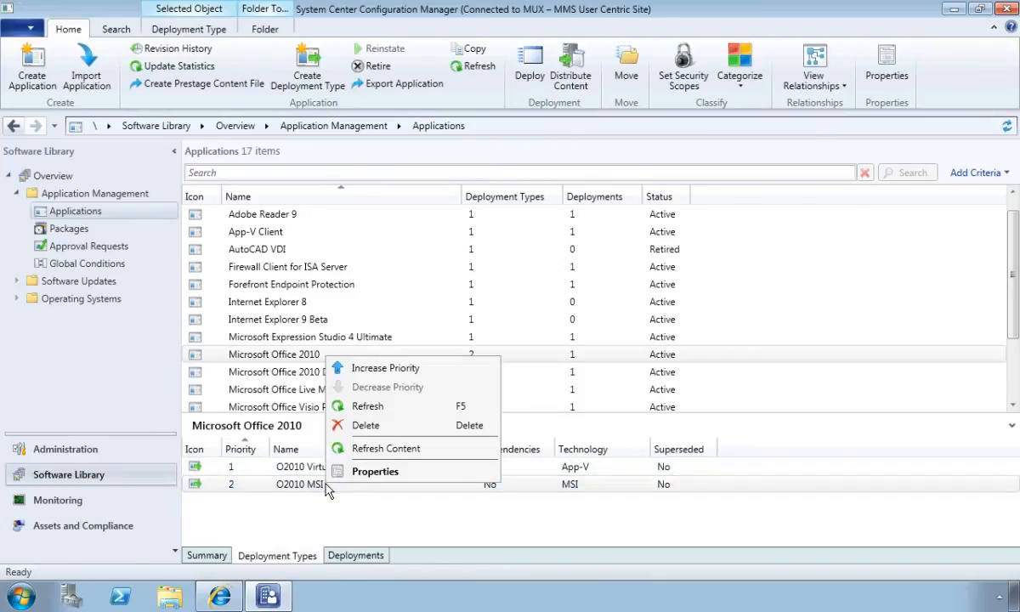
pyautogui.click(374, 472)
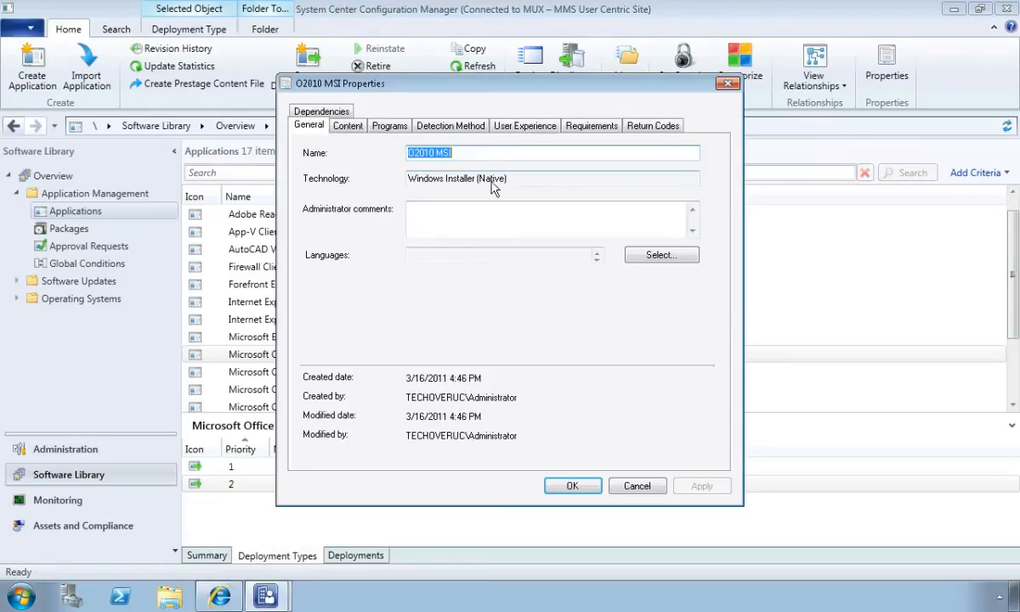
# - Examine the content location and the installation program command of the O2010 MSI deployment type
pyautogui.click(346, 128)
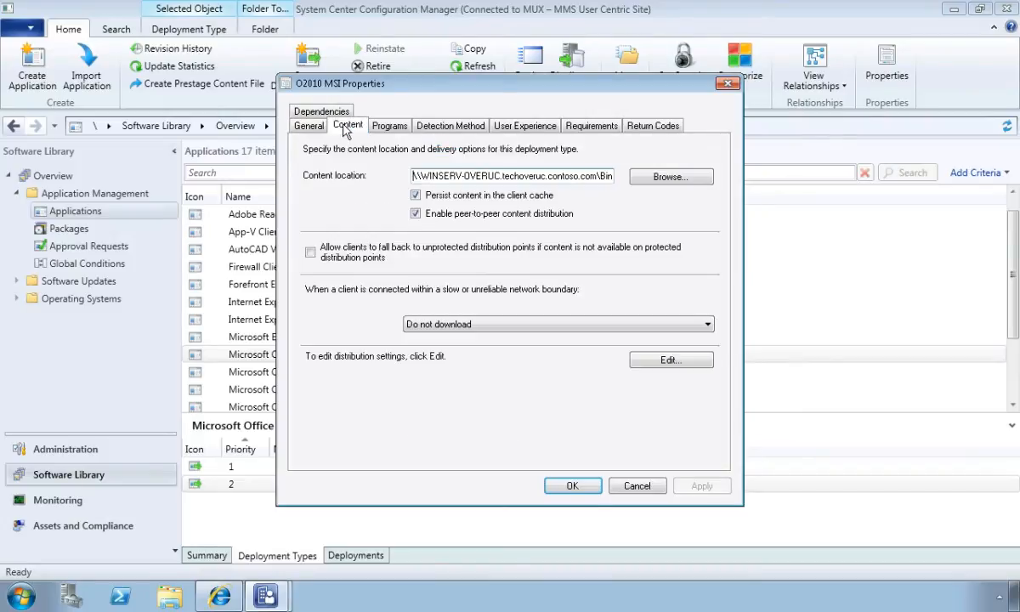
pyautogui.moveTo(413, 176); pyautogui.dragTo(614, 167)
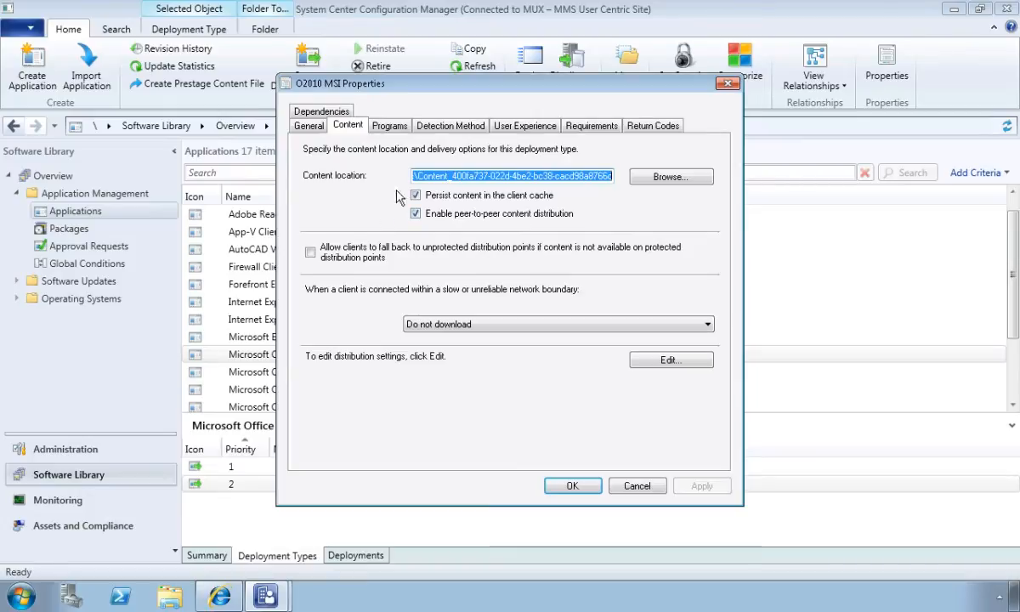
pyautogui.click(393, 126)
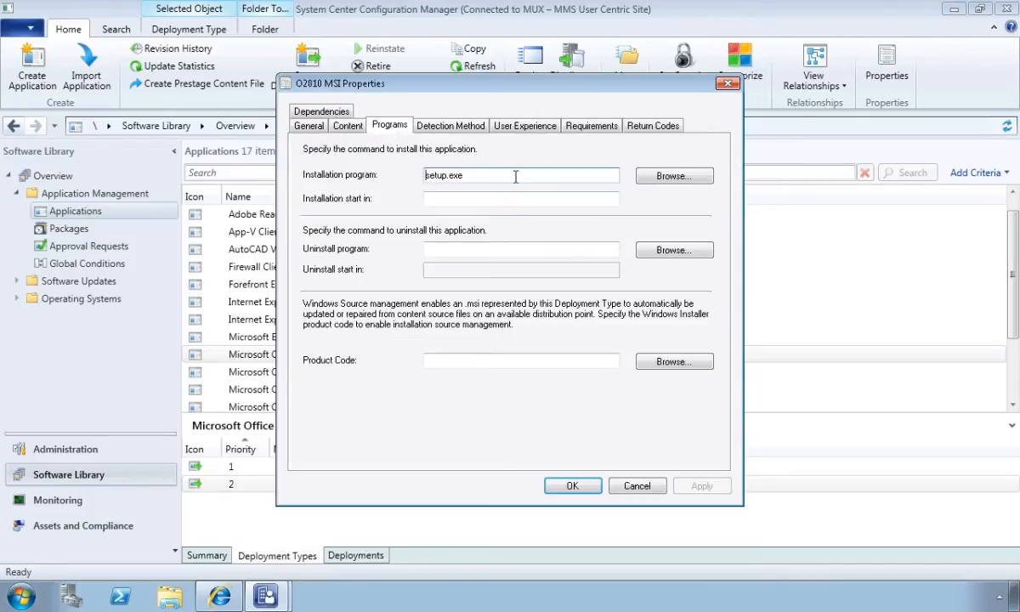
pyautogui.moveTo(466, 175); pyautogui.dragTo(352, 176)
pyautogui.click(481, 175)
pyautogui.moveTo(484, 175); pyautogui.dragTo(392, 175)
# - Review the detection method and the user experience options for install behavior and installation program visibility
pyautogui.click(444, 126)
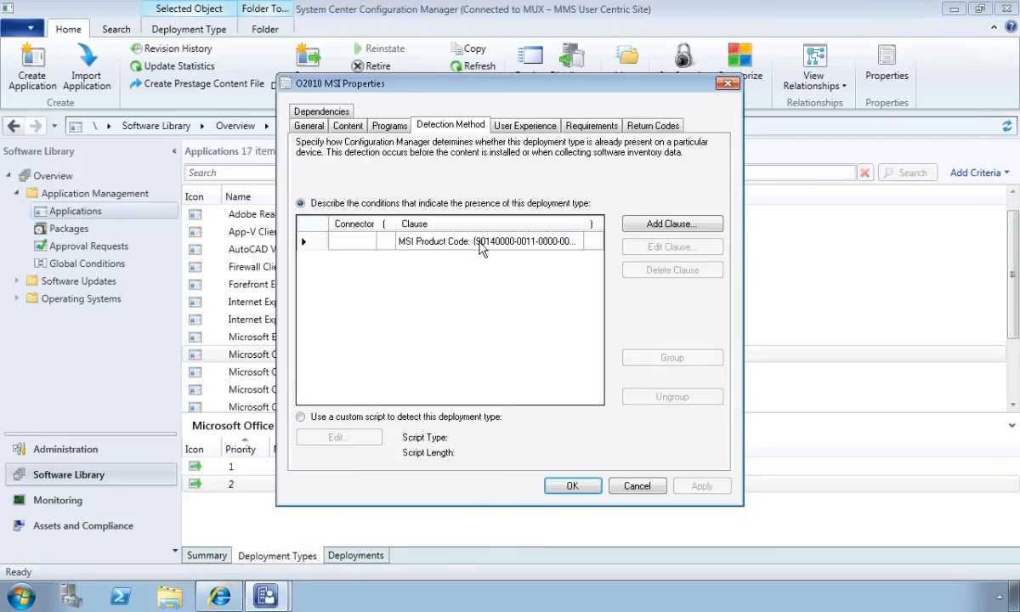
pyautogui.click(526, 126)
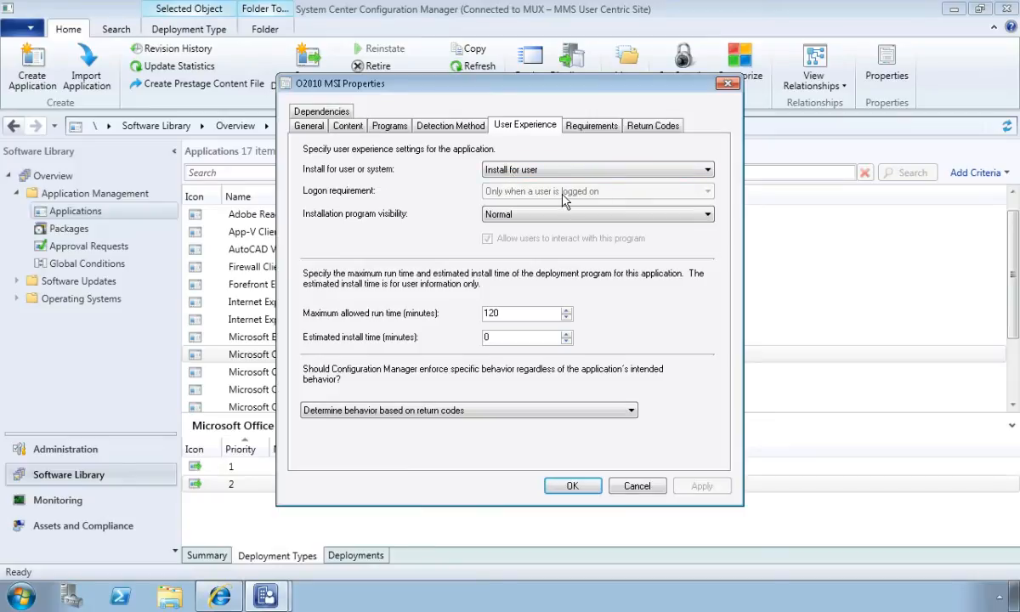
pyautogui.click(484, 168)
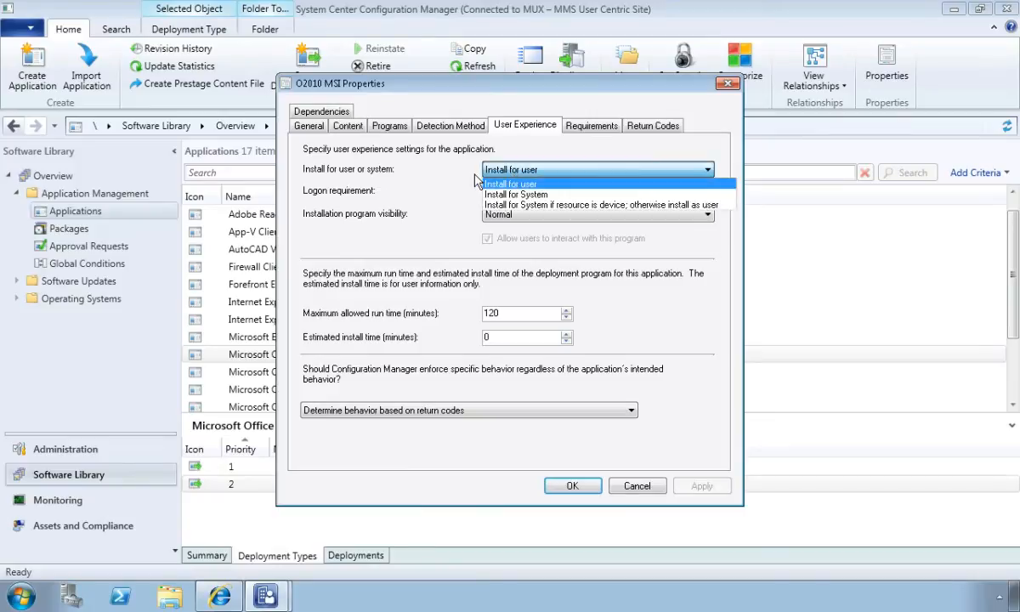
pyautogui.click(405, 167)
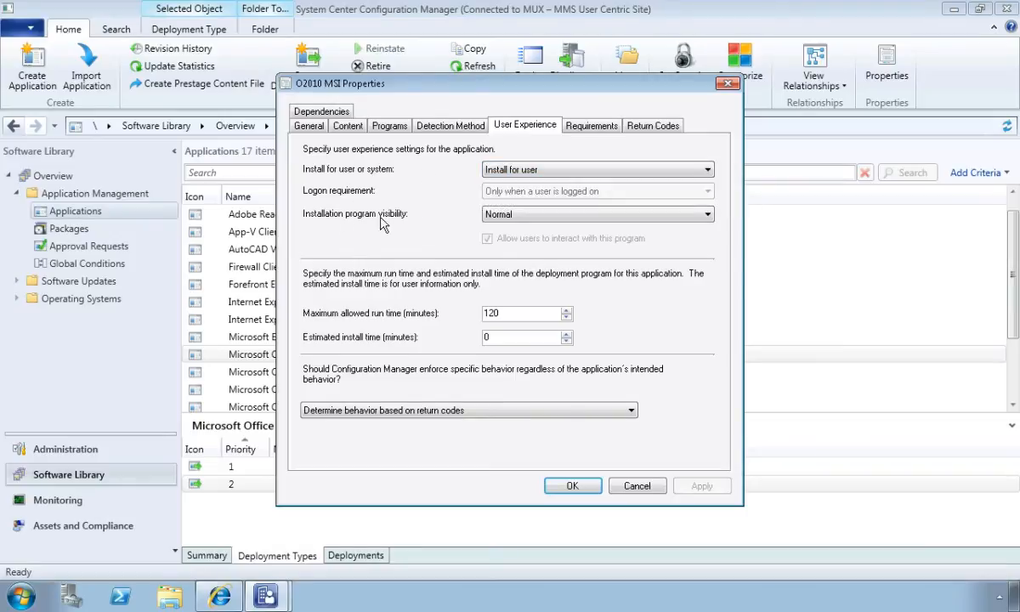
pyautogui.click(531, 218)
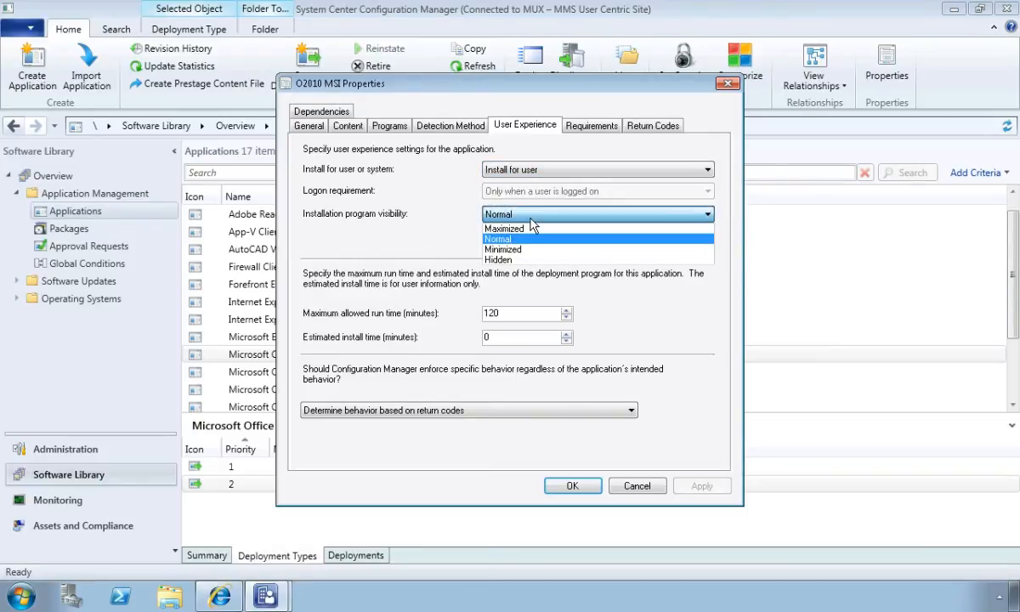
pyautogui.click(404, 213)
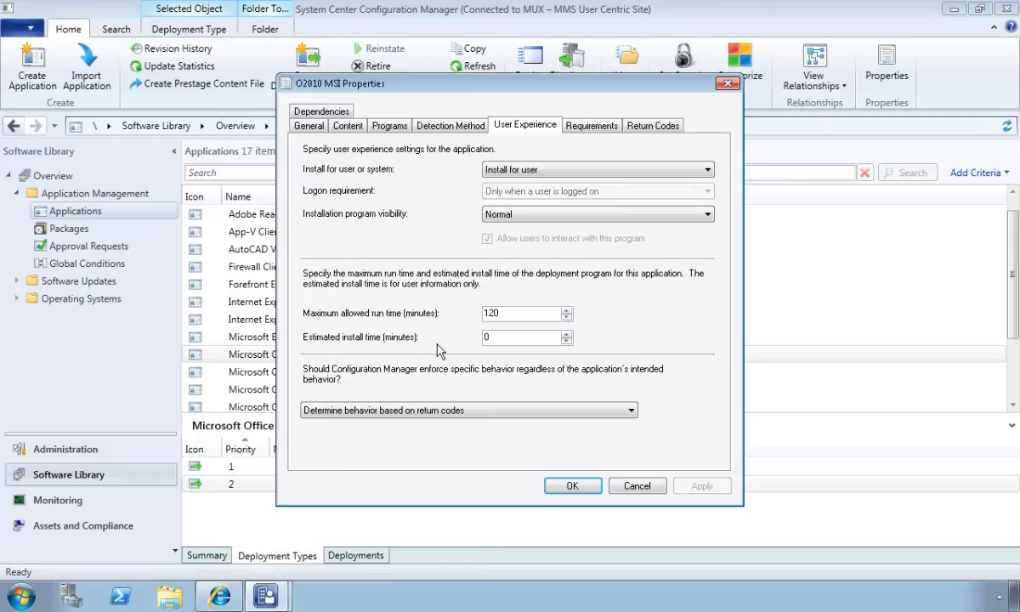
# - Inspect the Corp Asset requirement's operator and value, then close it without changes
pyautogui.click(588, 128)
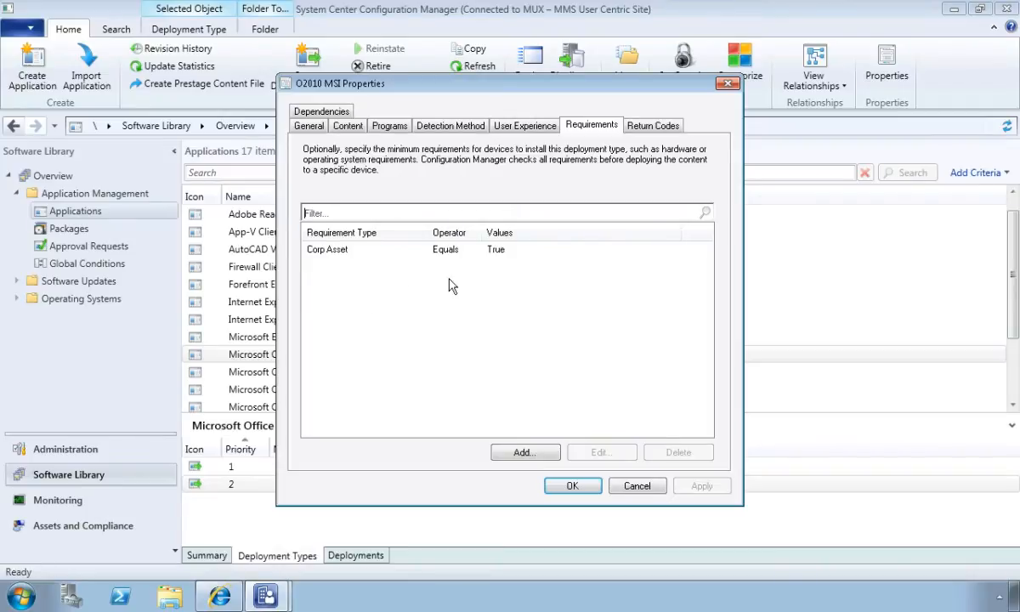
pyautogui.click(321, 255)
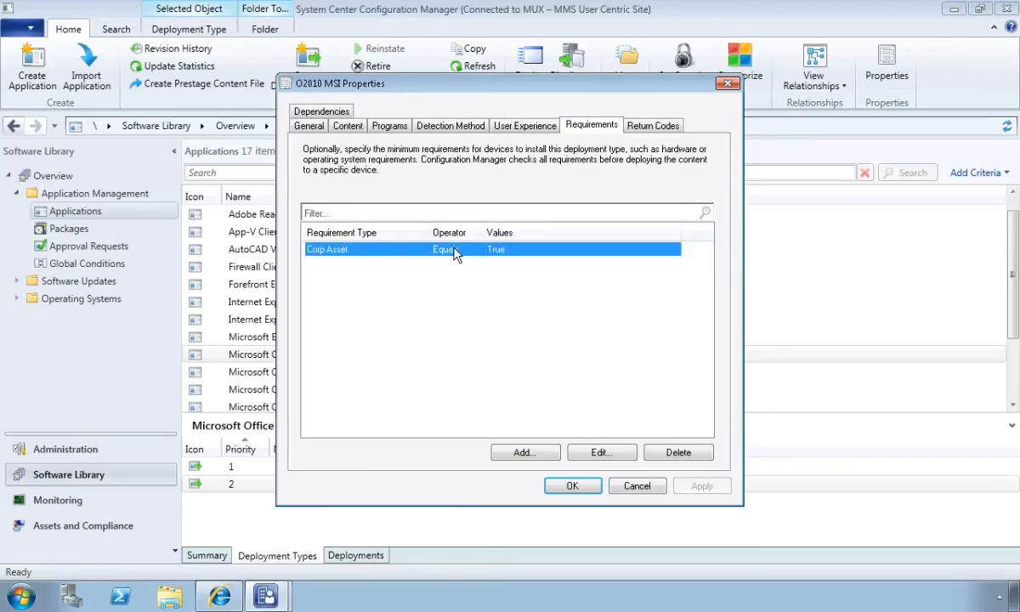
pyautogui.click(600, 452)
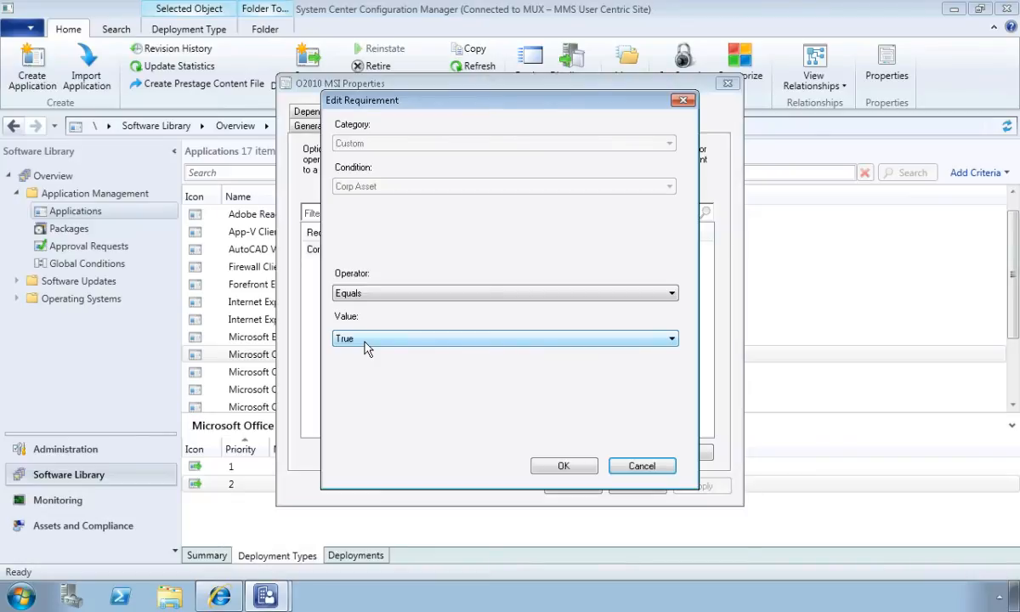
pyautogui.click(650, 468)
# - Inspect the User category's Primary Device condition in a new requirement for O2010 MSI, then discard the requirement
pyautogui.click(522, 452)
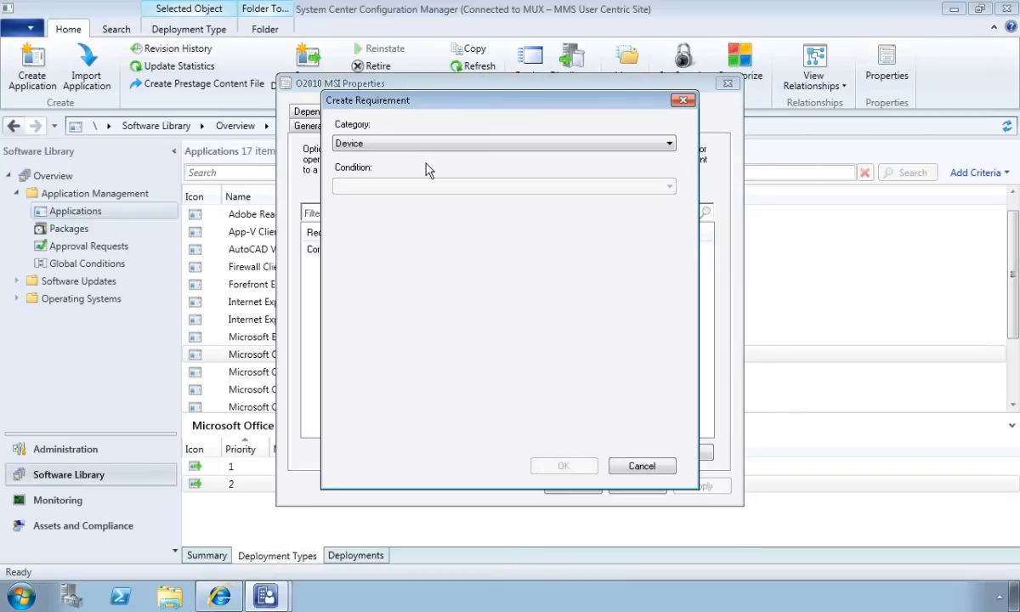
pyautogui.click(369, 146)
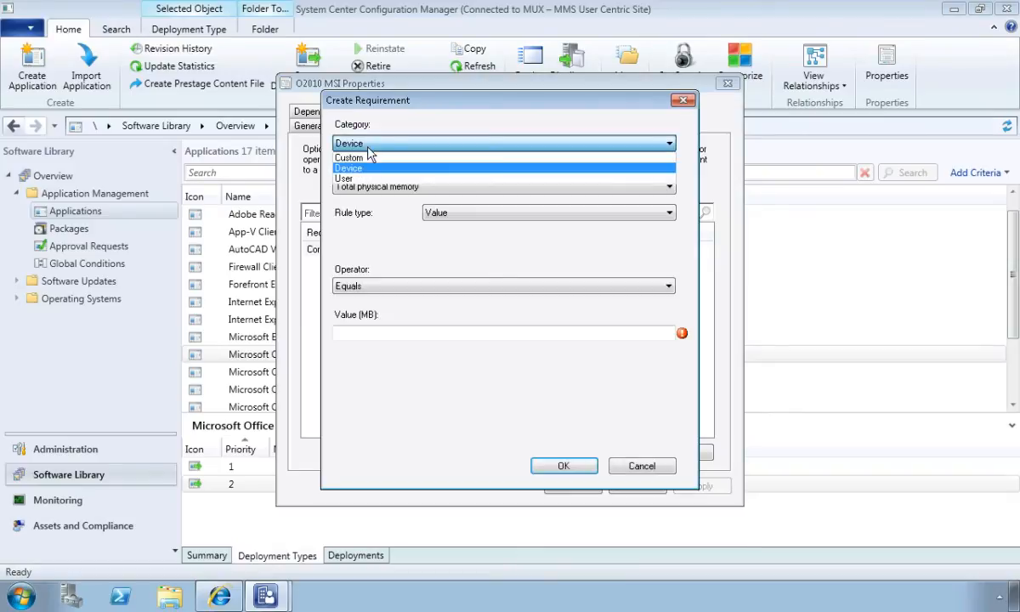
pyautogui.click(338, 177)
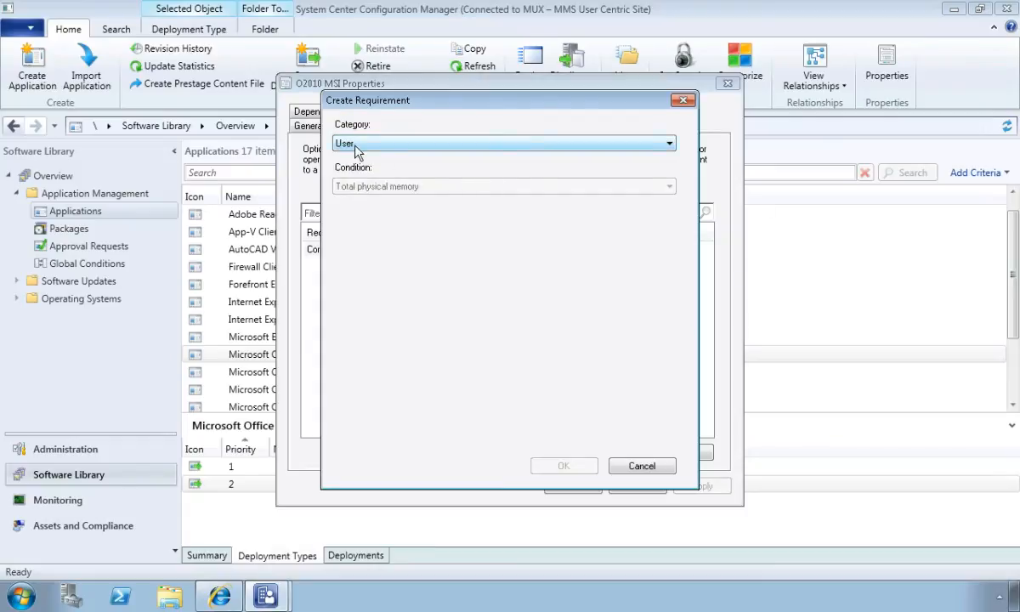
pyautogui.click(412, 187)
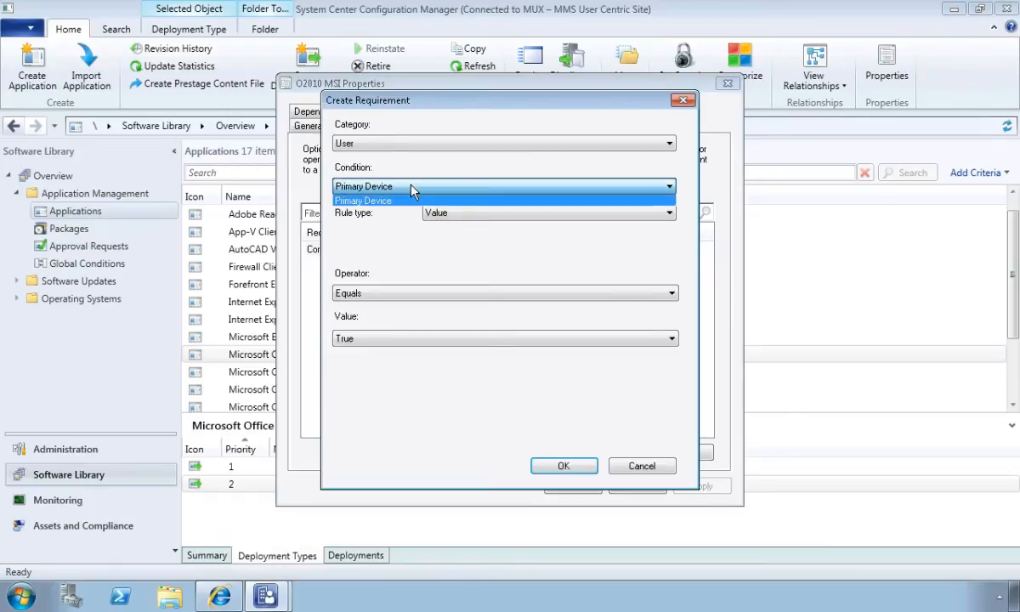
pyautogui.click(412, 187)
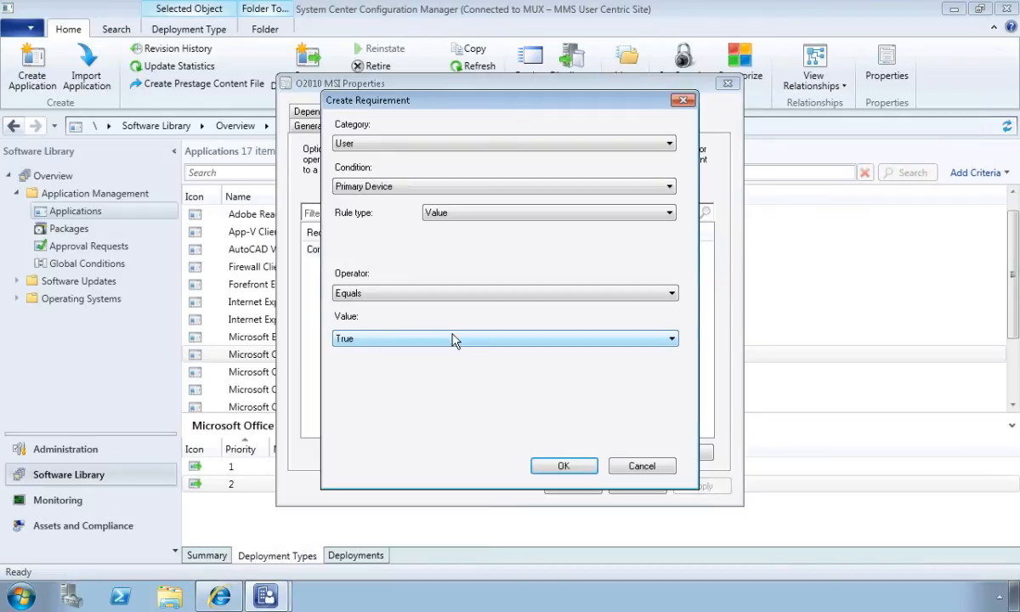
pyautogui.click(644, 466)
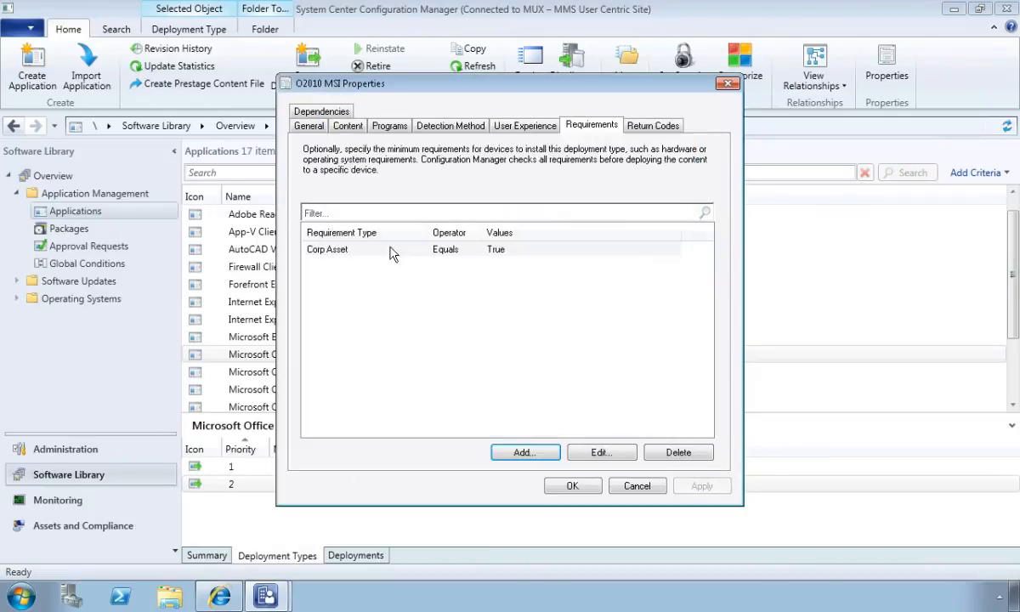
# - Start another requirement in the Custom category and choose to create a new condition for it
pyautogui.click(520, 451)
pyautogui.click(357, 146)
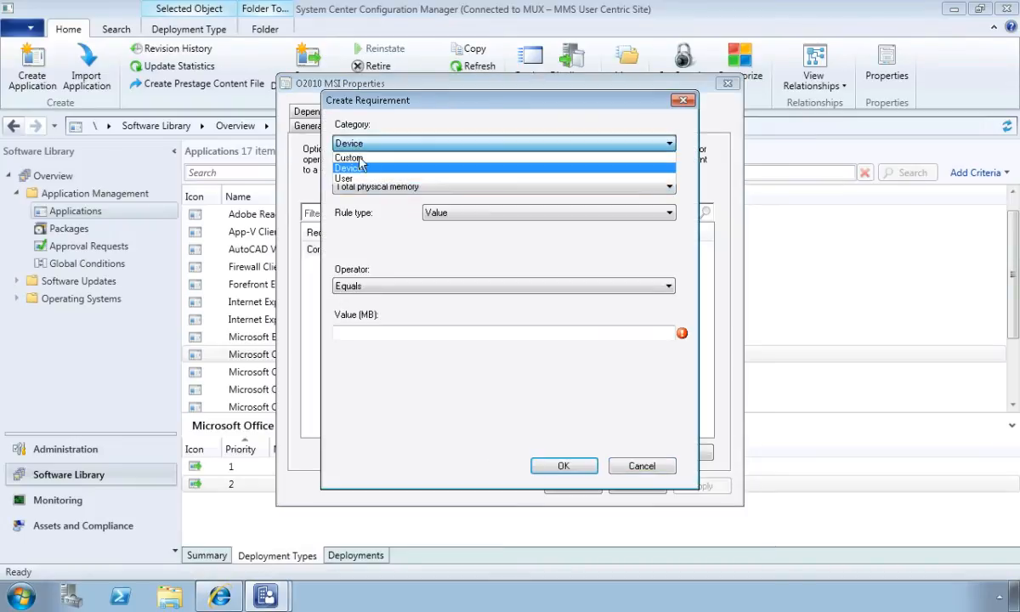
pyautogui.click(355, 158)
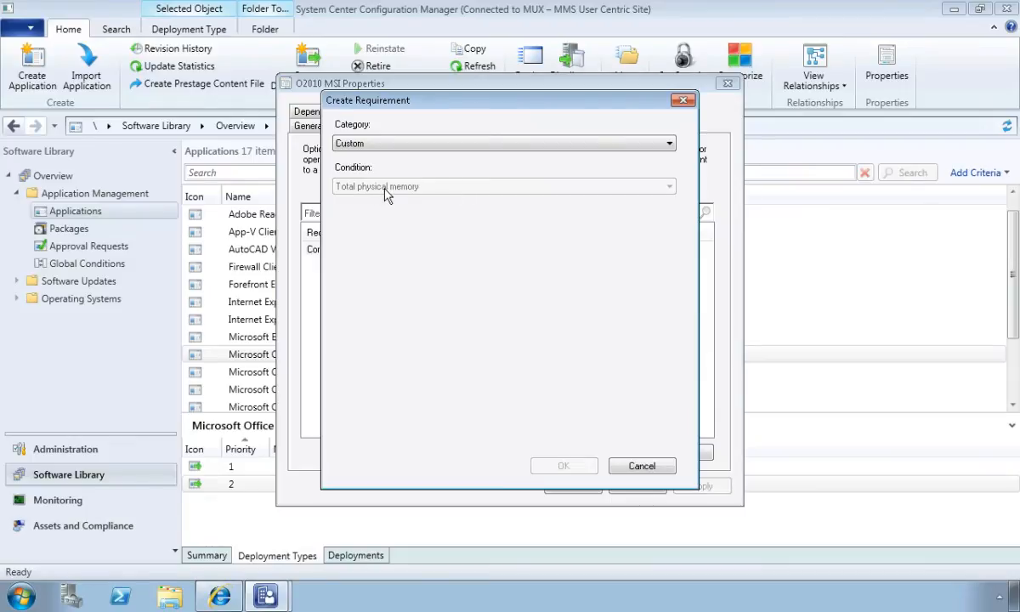
pyautogui.click(384, 189)
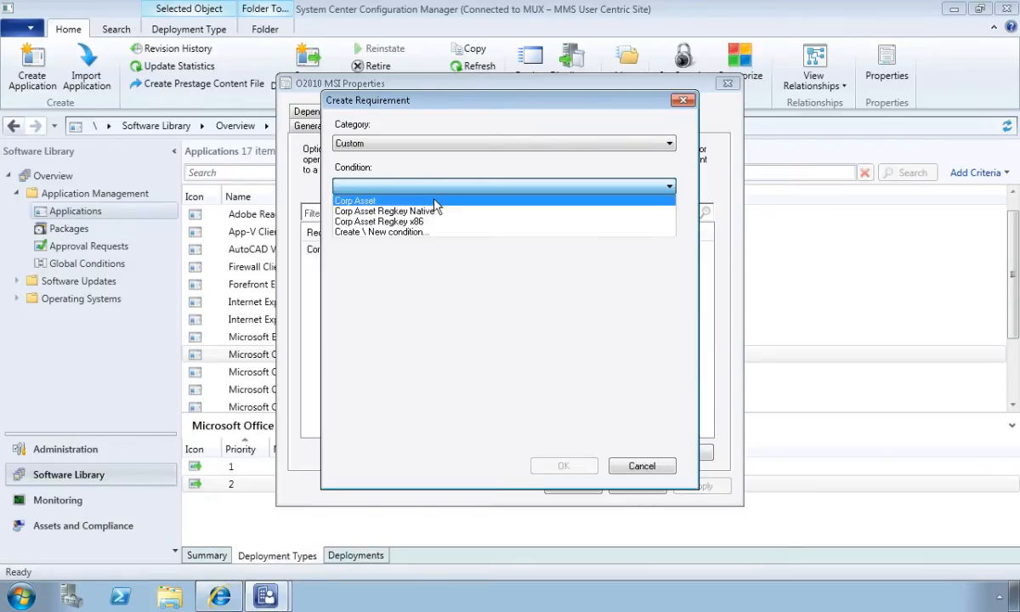
pyautogui.click(385, 231)
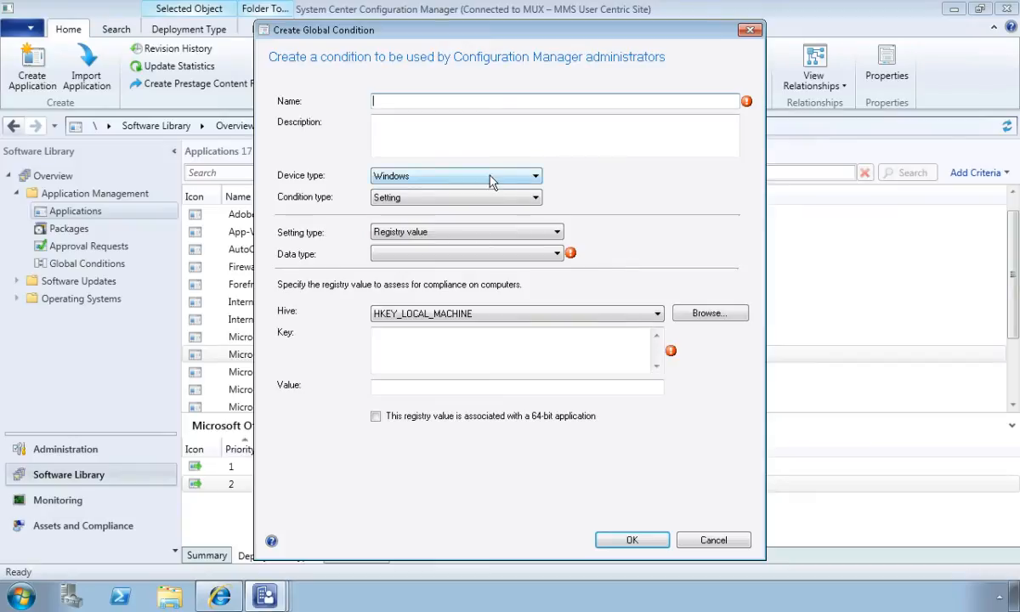
# - Review the setting types offered for a new global condition, then discard the condition and requirement and close the O2010 MSI properties without changes
pyautogui.click(415, 232)
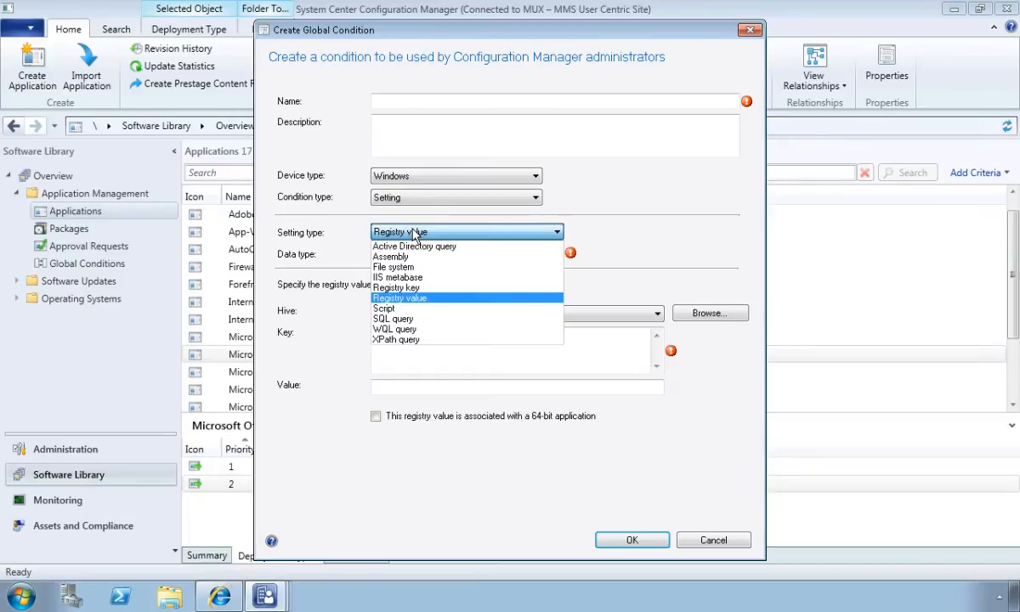
pyautogui.click(418, 131)
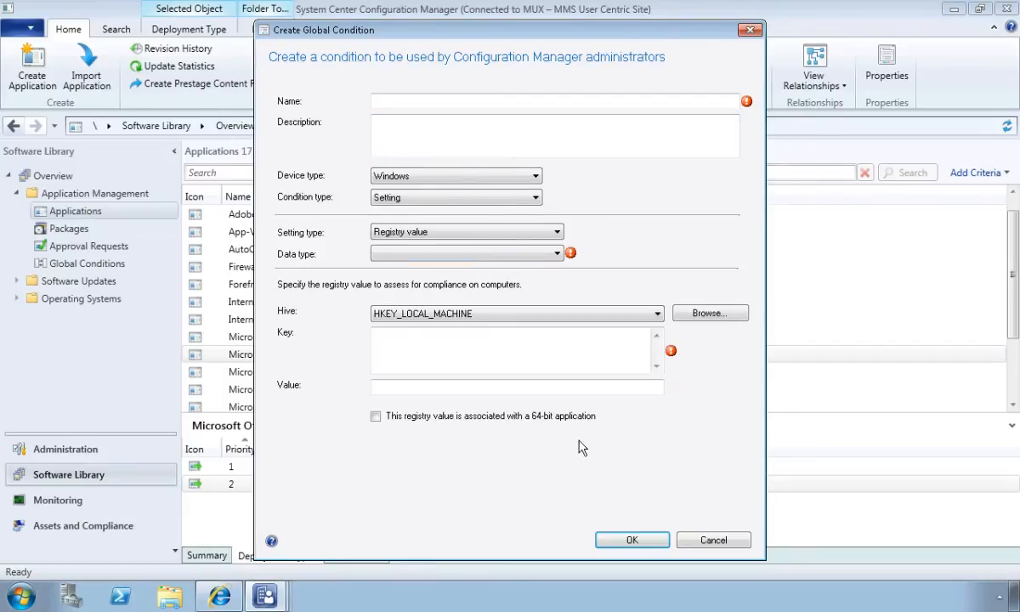
pyautogui.click(720, 542)
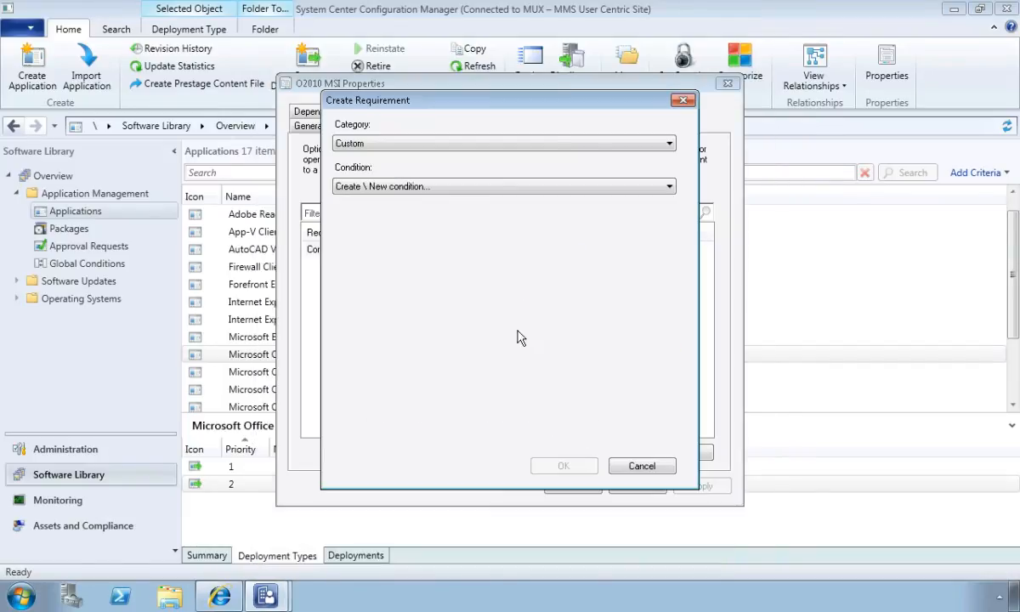
pyautogui.click(642, 466)
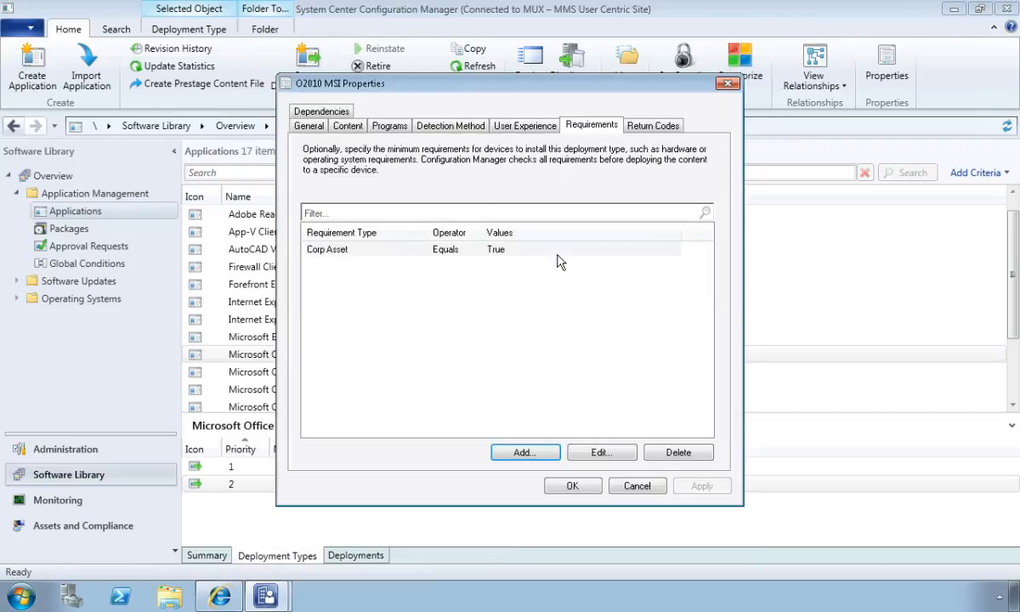
pyautogui.click(637, 486)
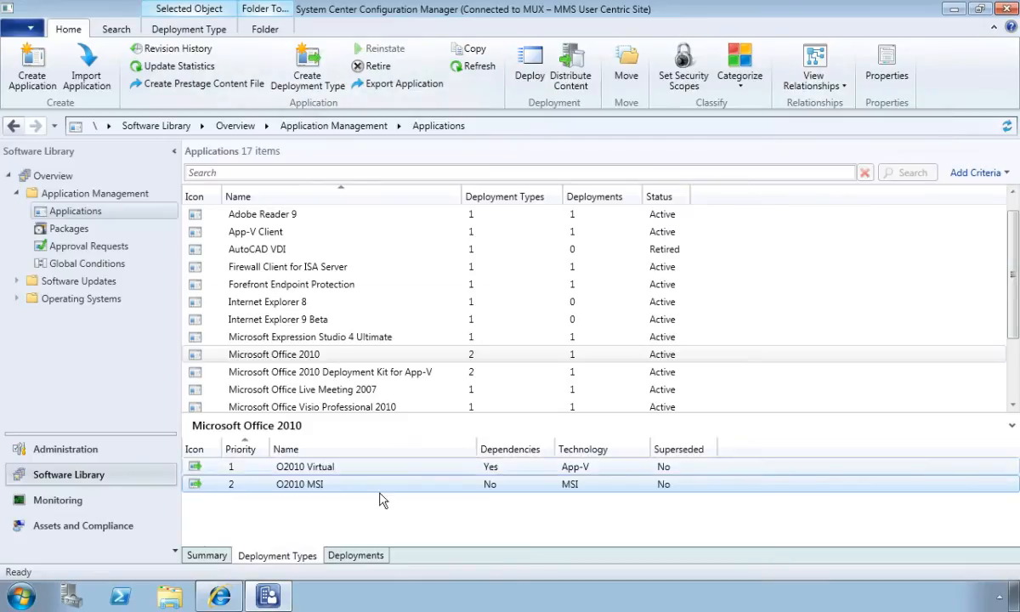
# - Review the types available for a new Microsoft Office 2010 deployment type, then cancel the wizard and confirm leaving it
pyautogui.click(308, 68)
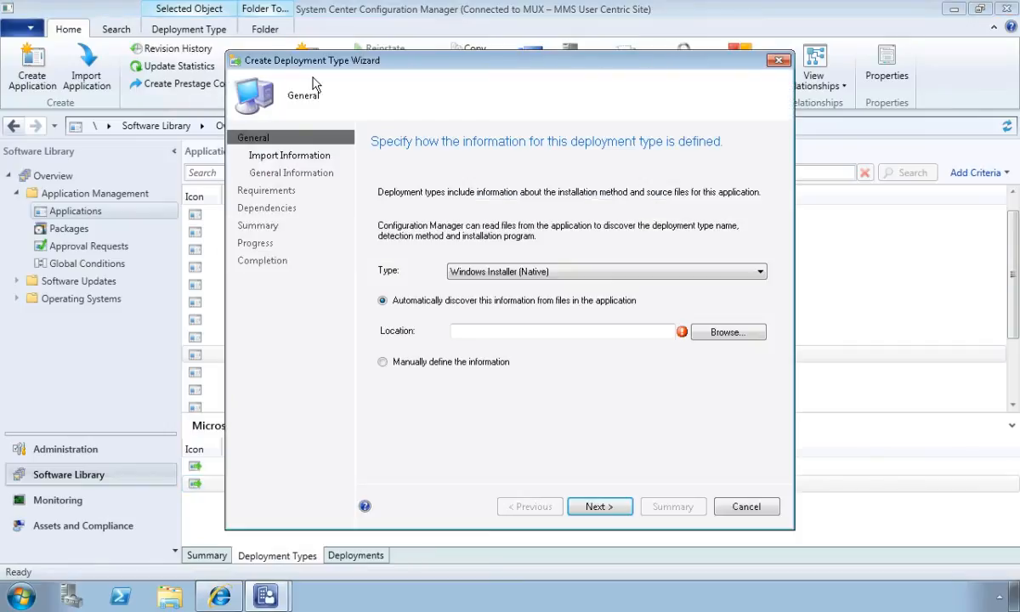
pyautogui.click(578, 272)
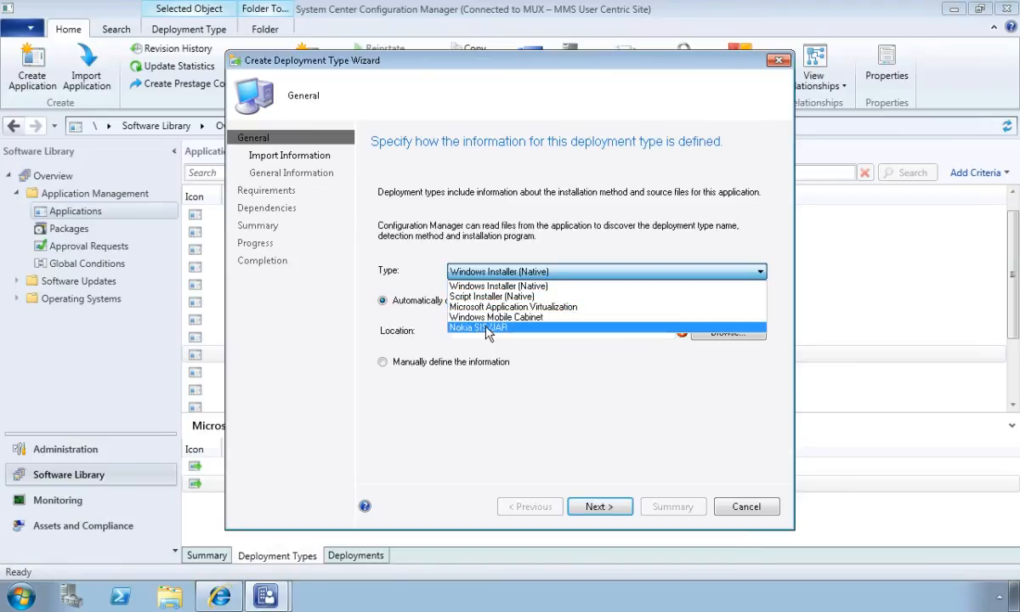
pyautogui.click(464, 186)
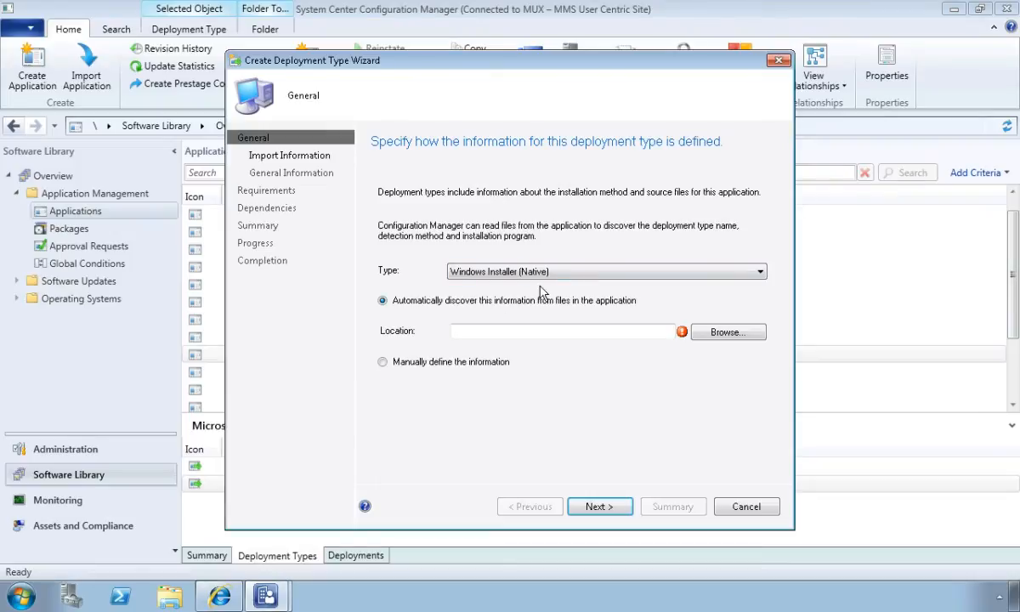
pyautogui.click(491, 270)
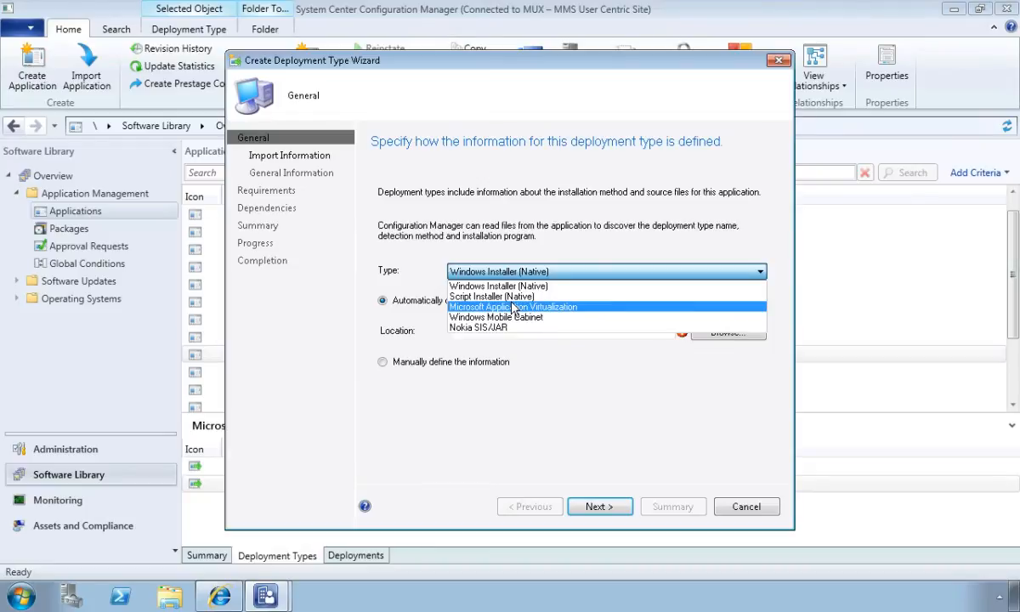
pyautogui.click(752, 506)
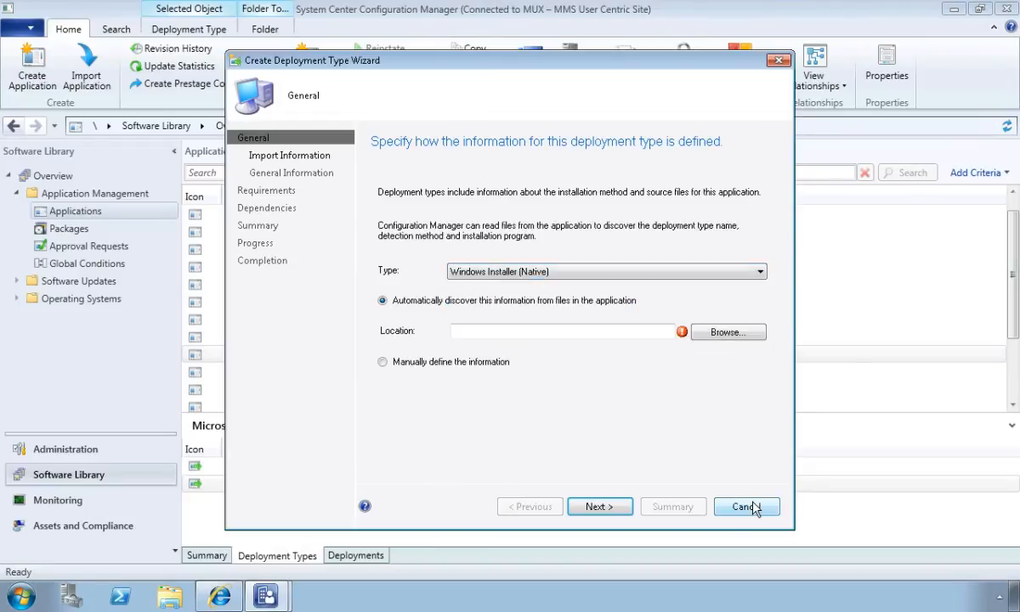
pyautogui.click(752, 506)
pyautogui.click(541, 352)
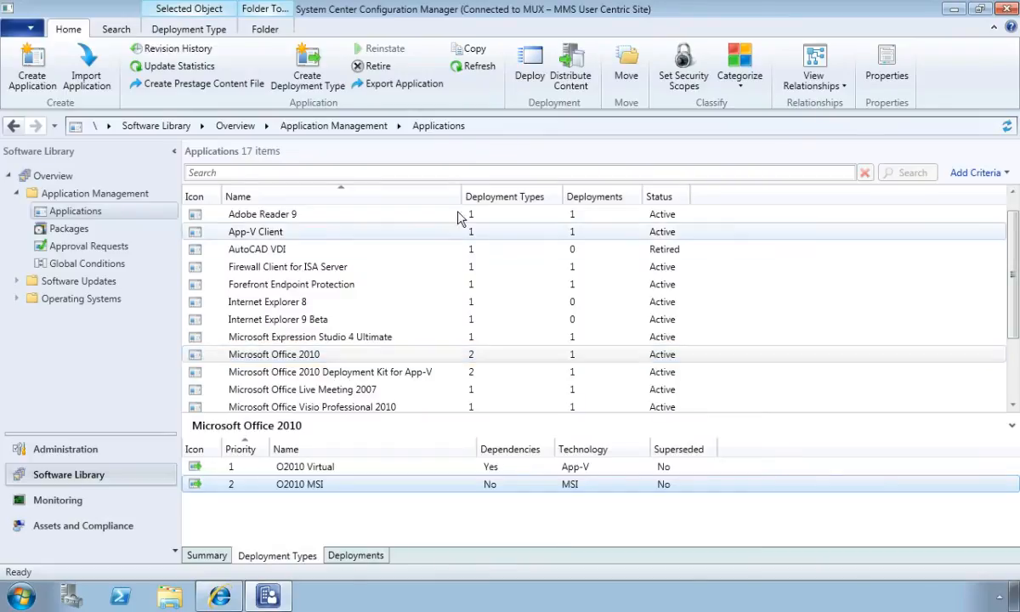
# - View the global condition relationships diagram of Microsoft Office 2010, then close it
pyautogui.click(819, 89)
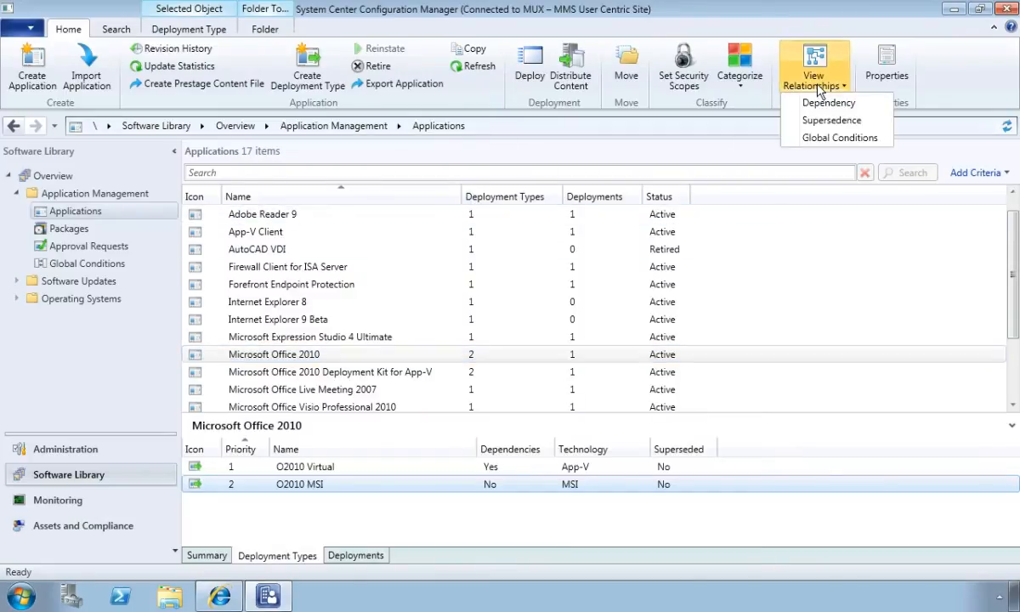
pyautogui.click(818, 138)
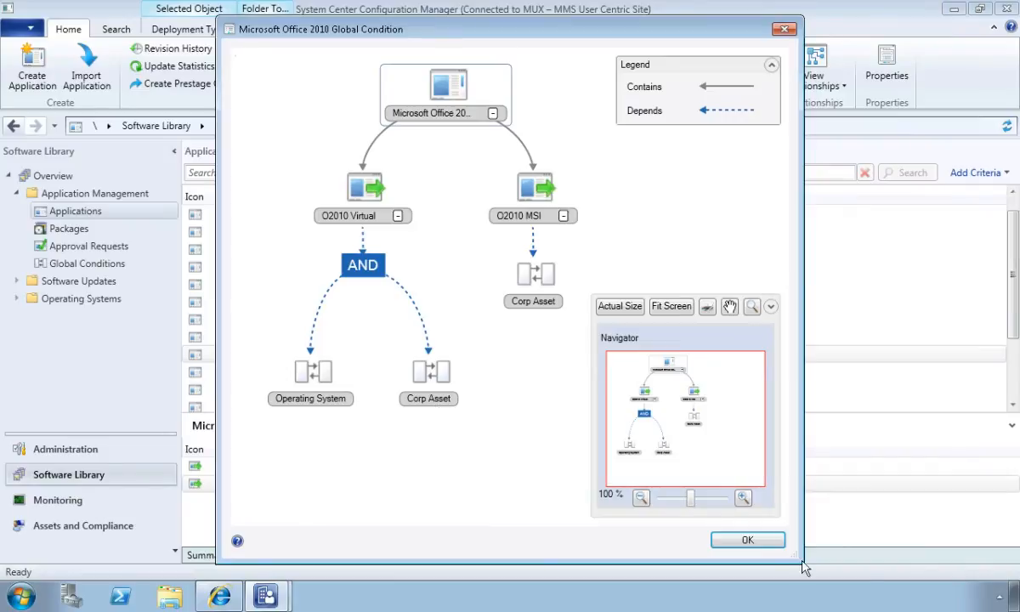
pyautogui.click(764, 542)
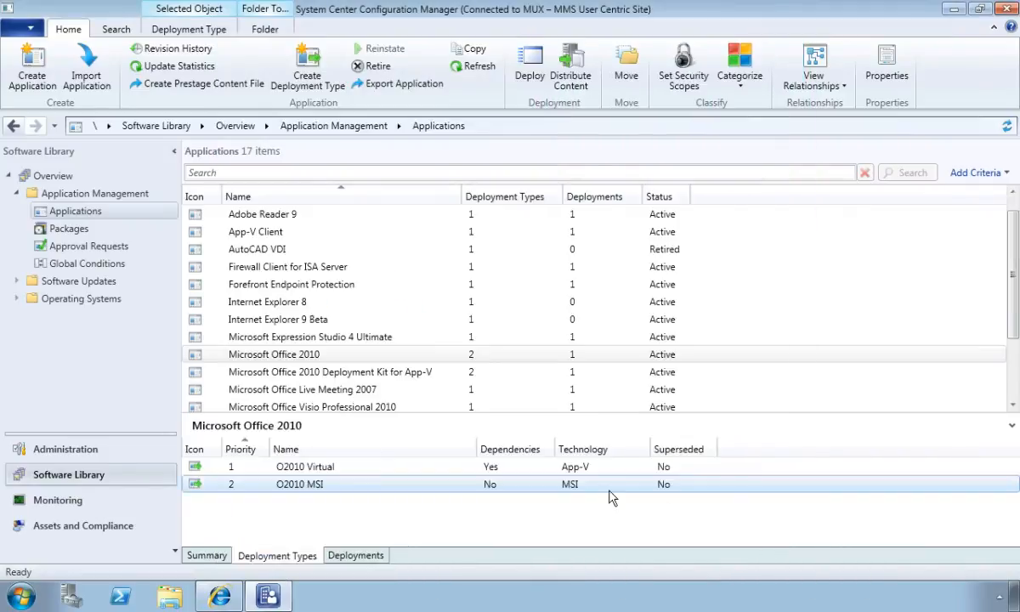
# - Show the security roles in the Administration workspace and select Application Administrator through Application Deployment Manager
pyautogui.click(60, 450)
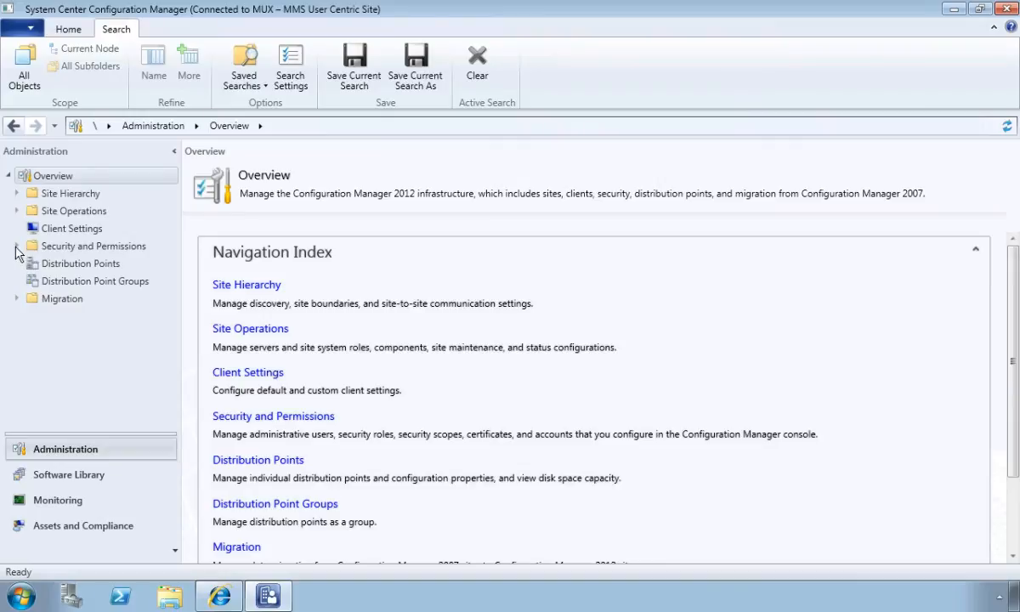
pyautogui.click(17, 245)
pyautogui.click(80, 281)
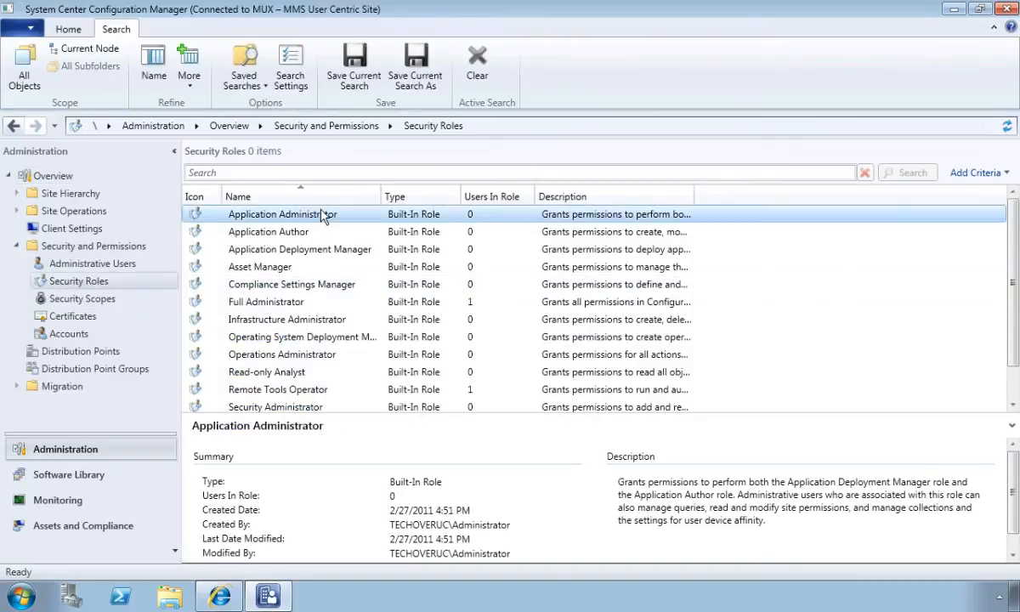
pyautogui.keyDown('shift'); pyautogui.click(327, 250); pyautogui.keyUp('shift')
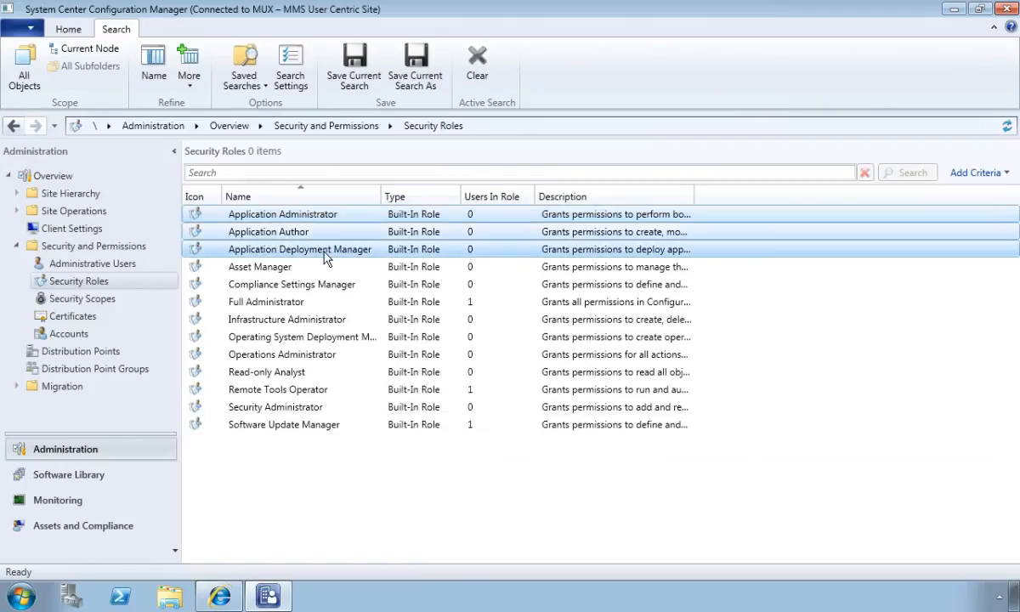